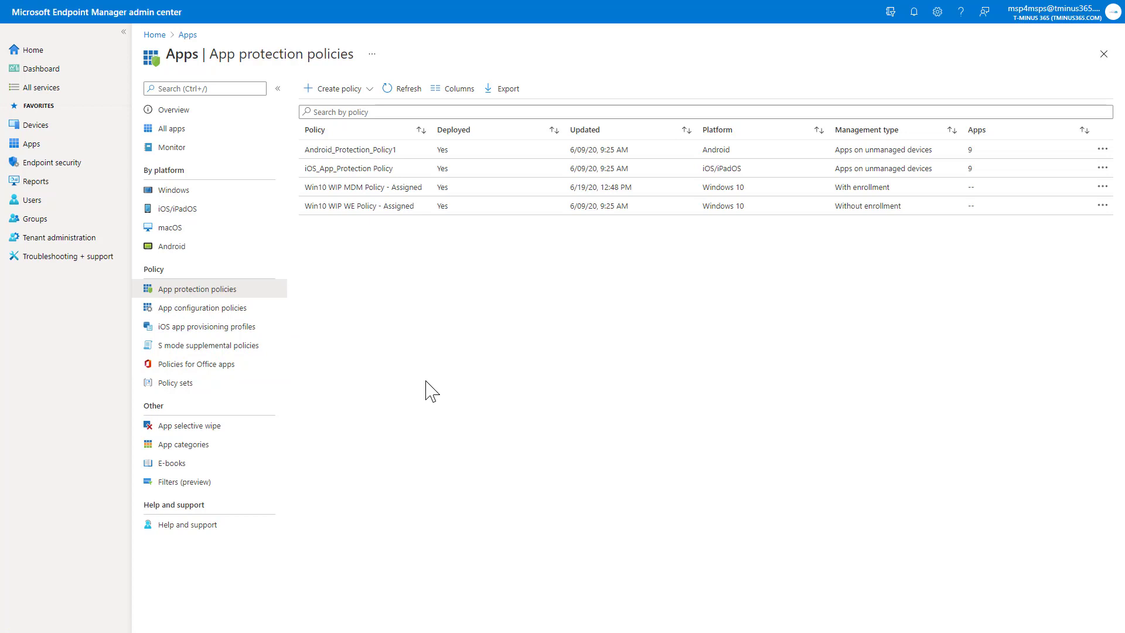
- Start a new iOS/iPadOS app protection policy and paste in the name iOS_APP_PROTECT
click(351, 92)
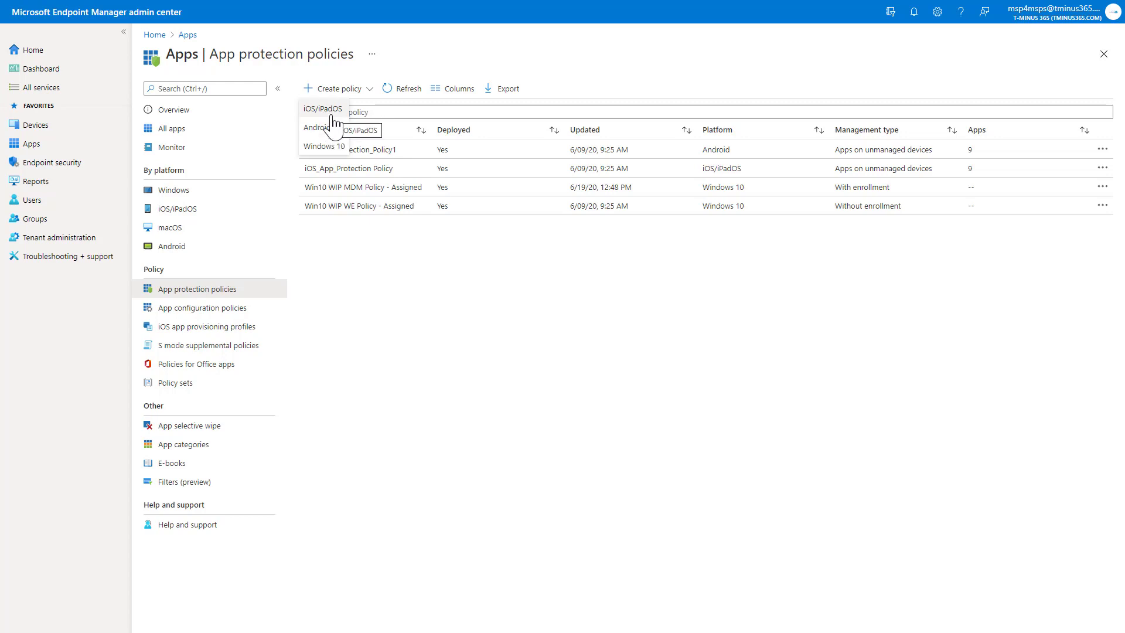
click(323, 109)
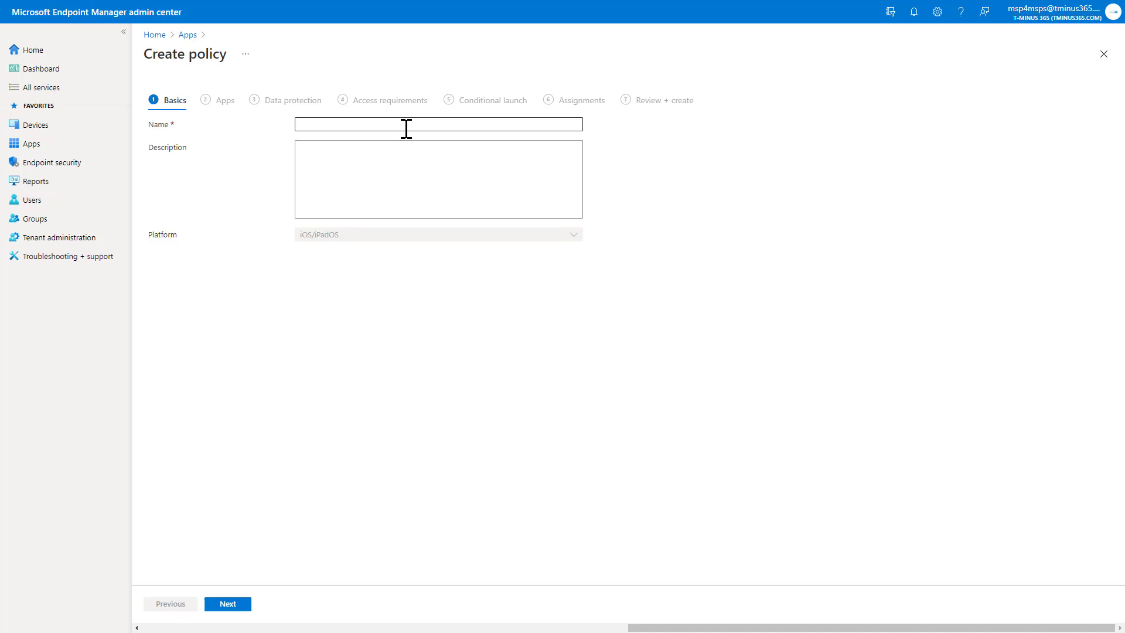
click(407, 127)
key(ctrl+v)
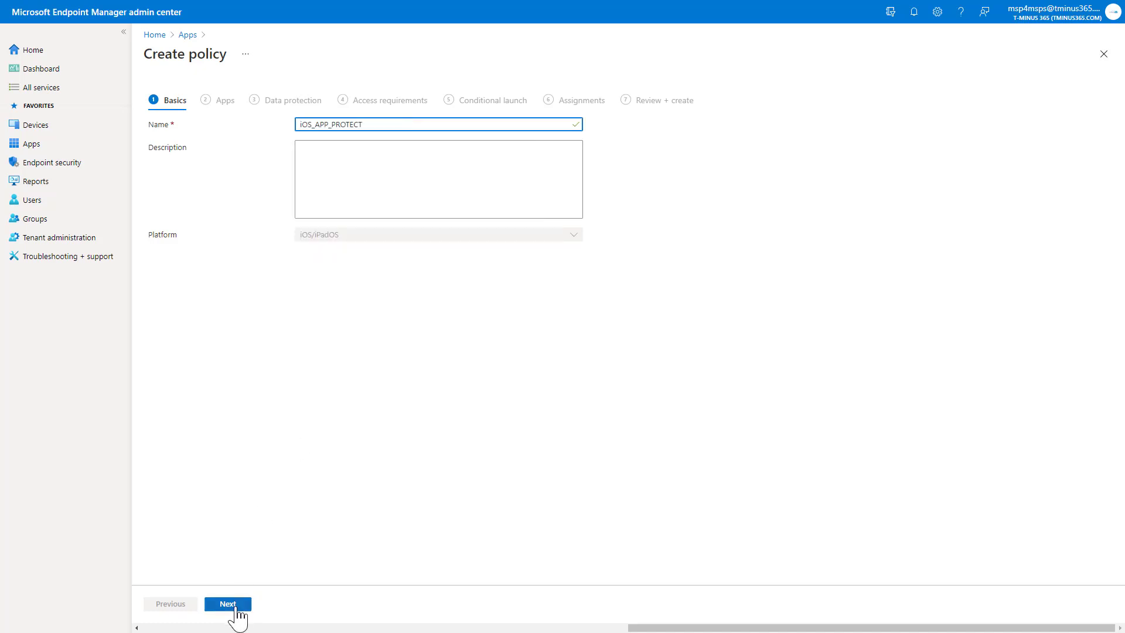
click(228, 603)
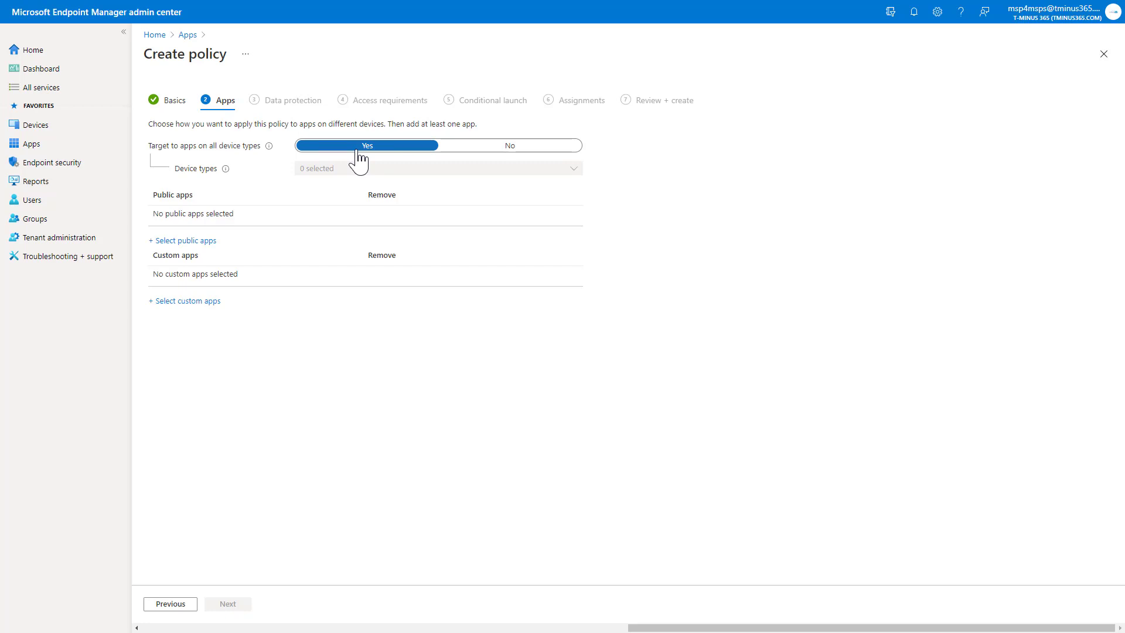
click(520, 148)
click(537, 171)
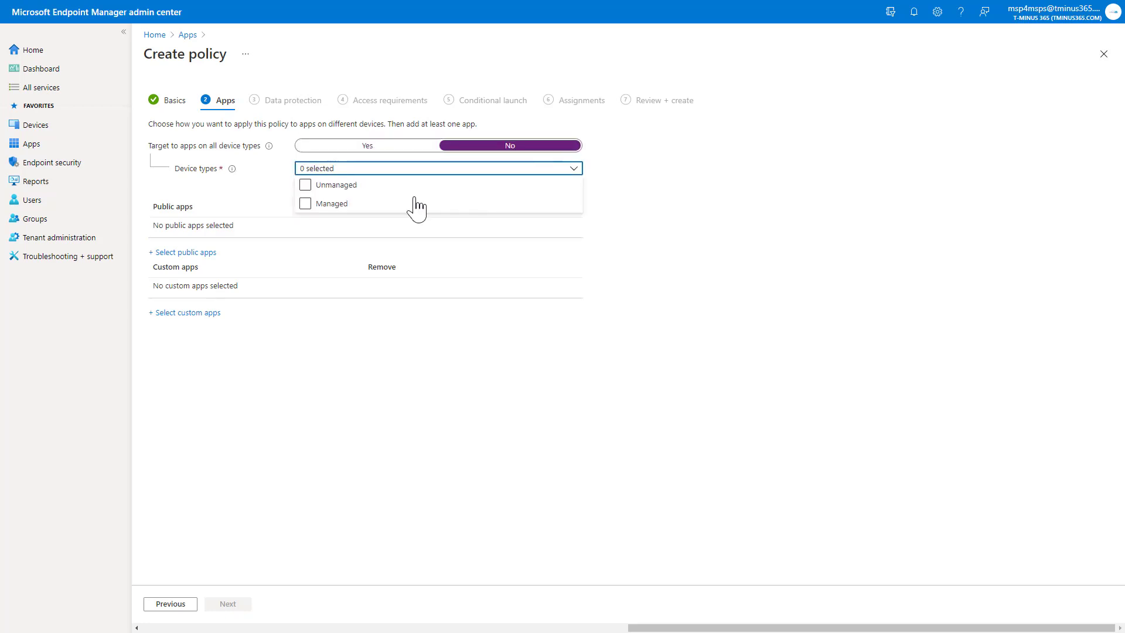
click(310, 205)
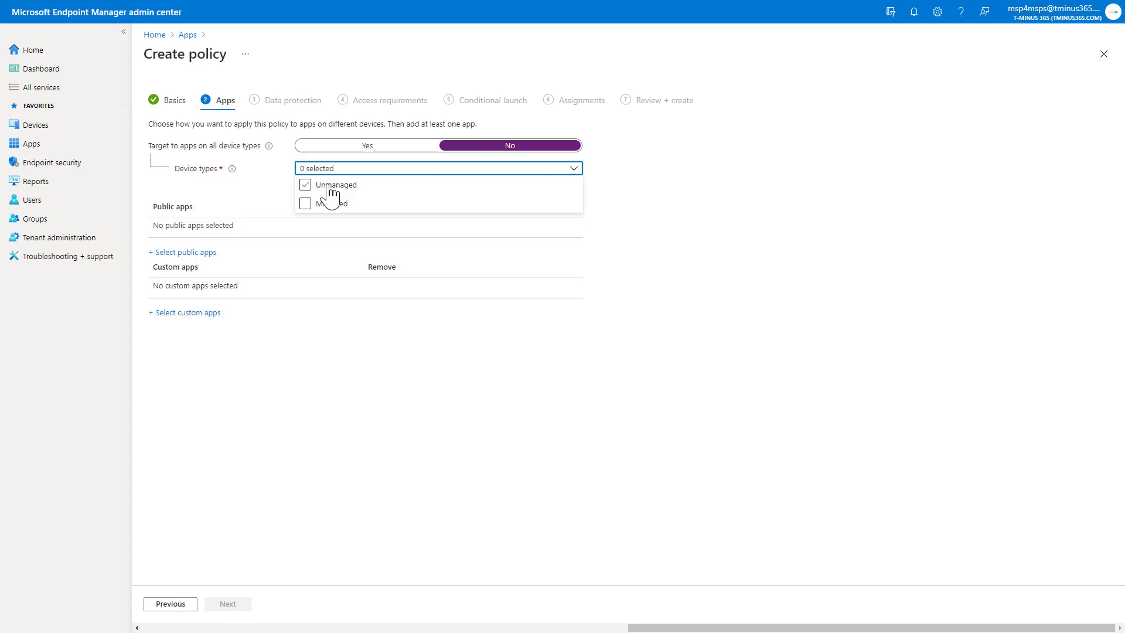
click(333, 203)
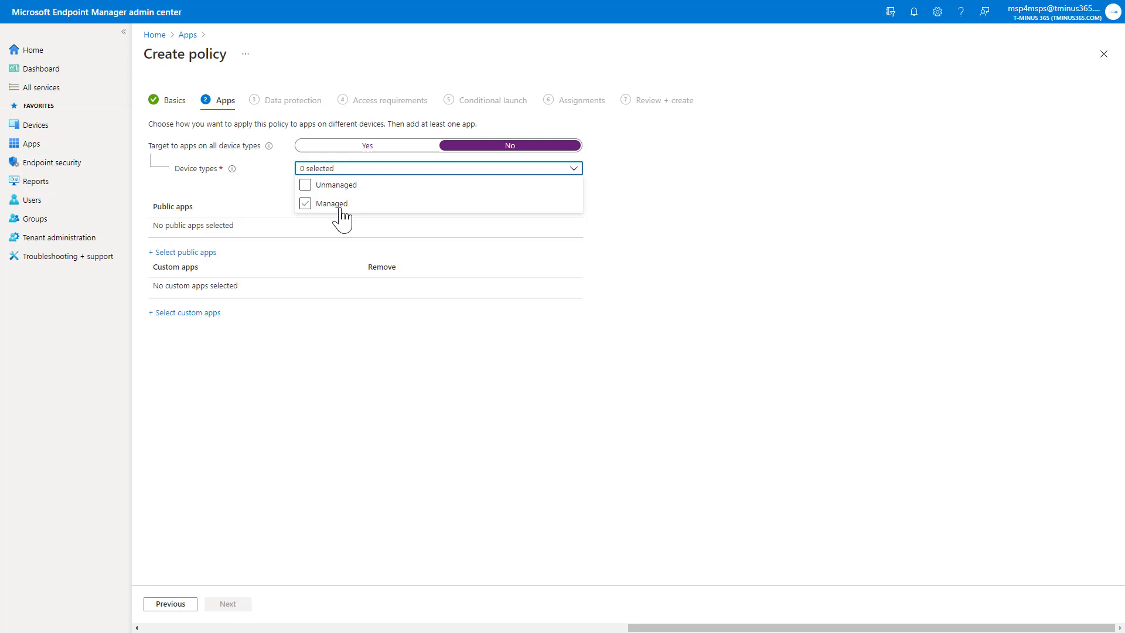
click(427, 146)
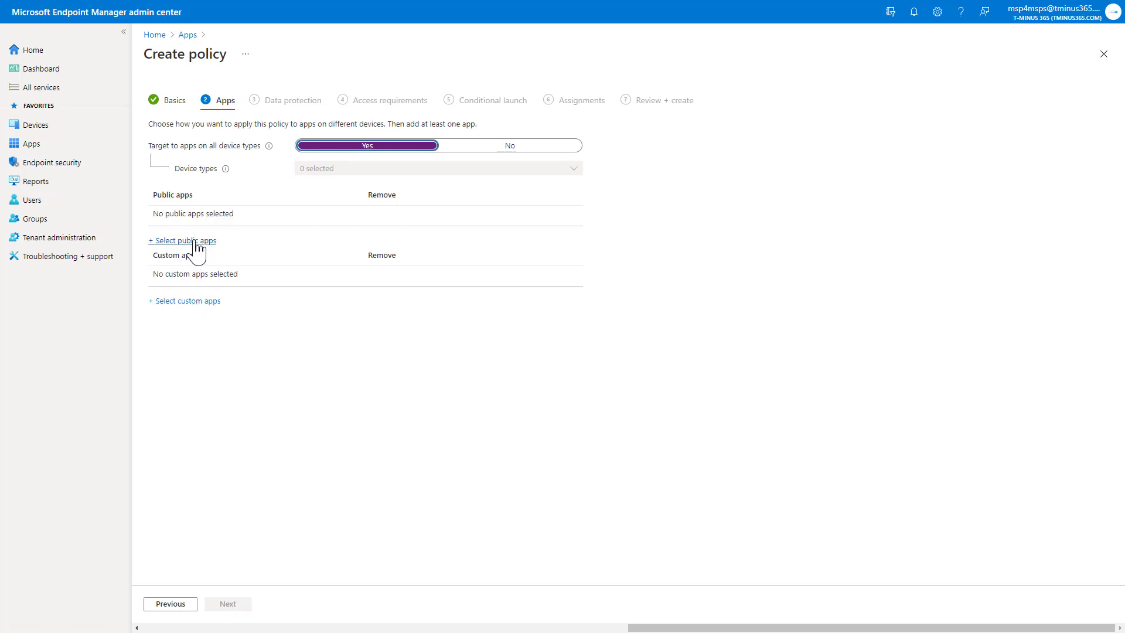
- Open the public apps list and add Microsoft Teams and Microsoft Word
click(195, 241)
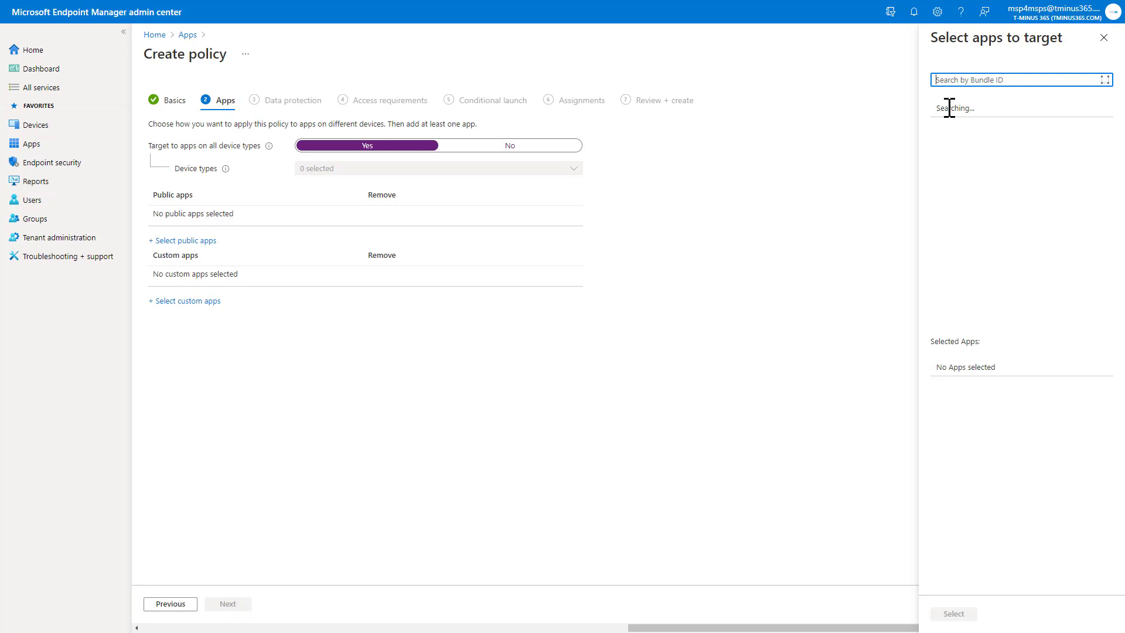
scroll(992, 156, down, 3)
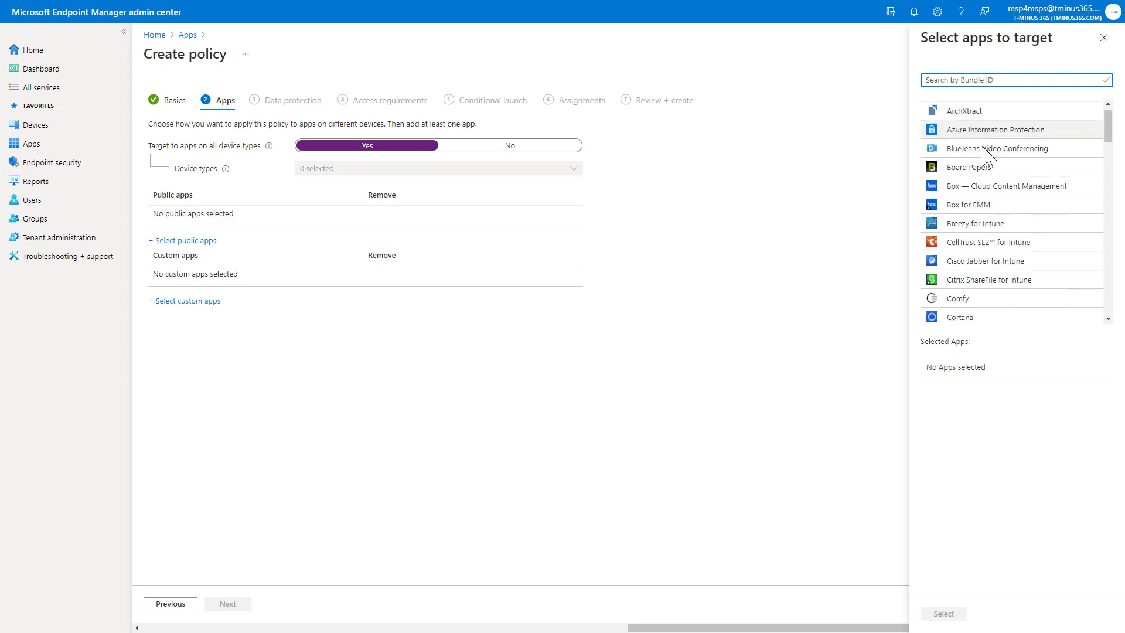
scroll(996, 164, down, 10)
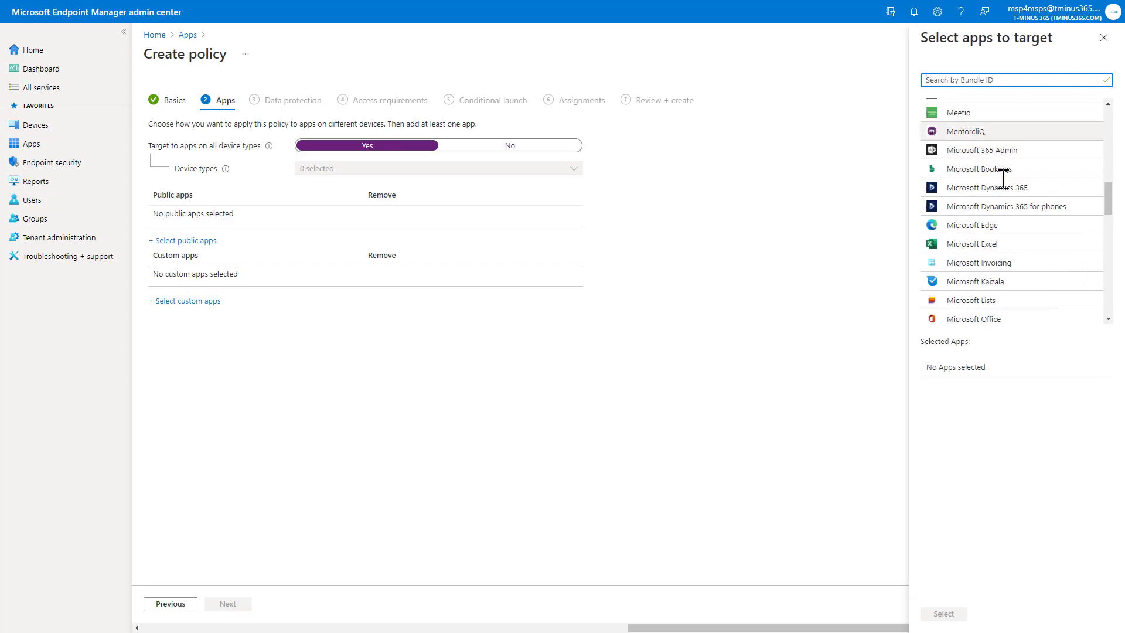
scroll(1004, 180, down, 8)
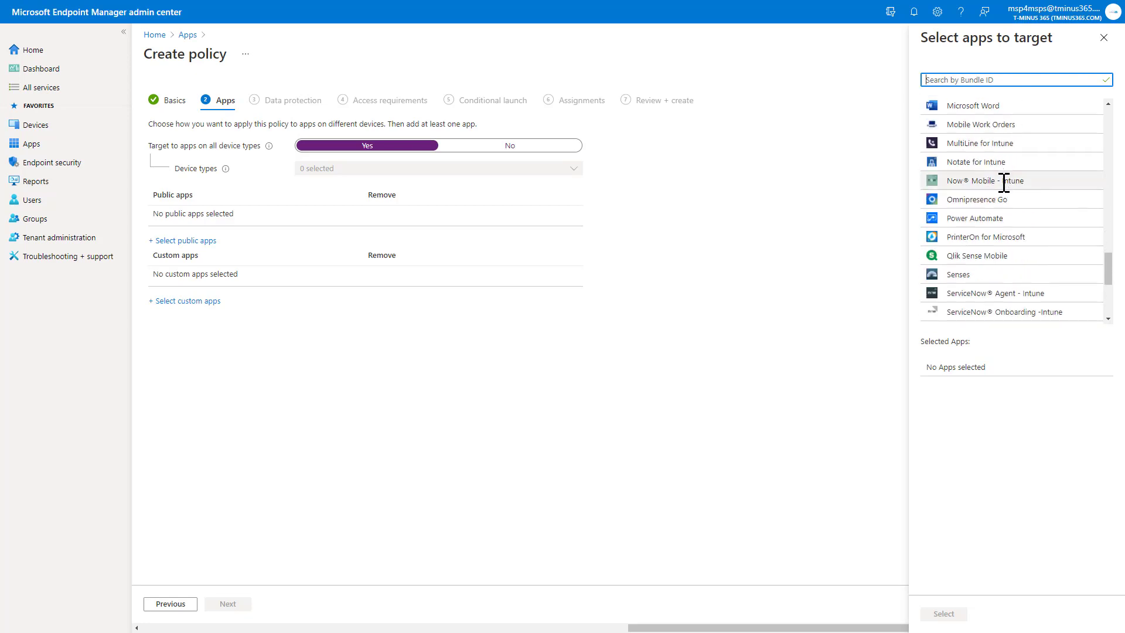
scroll(1006, 193, up, 5)
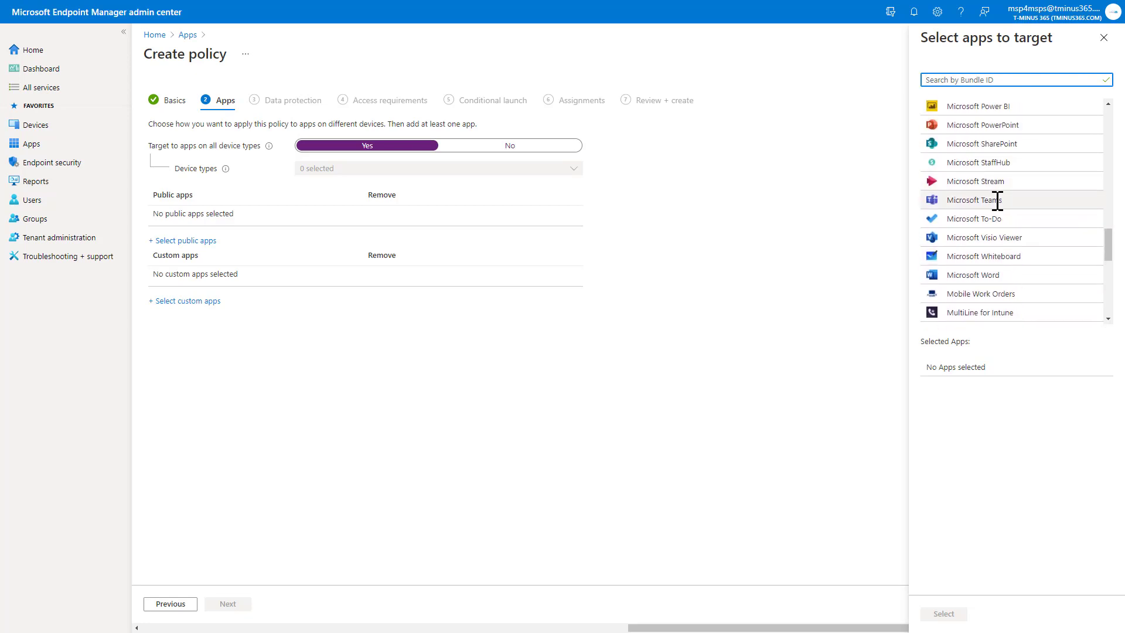
click(998, 205)
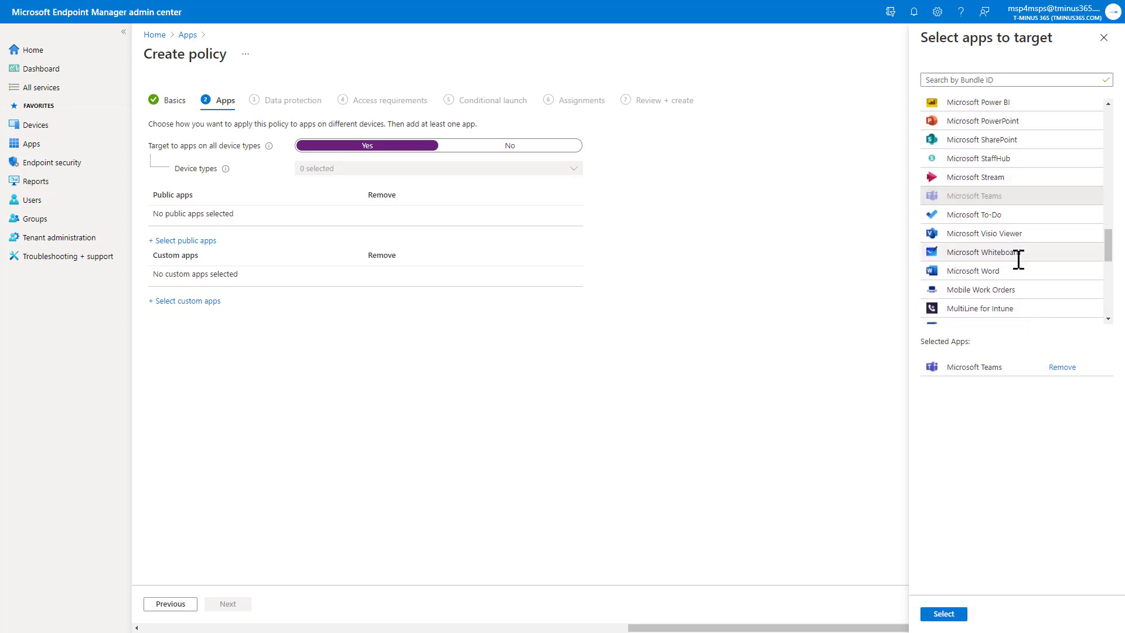
scroll(1009, 226, down, 2)
click(1020, 206)
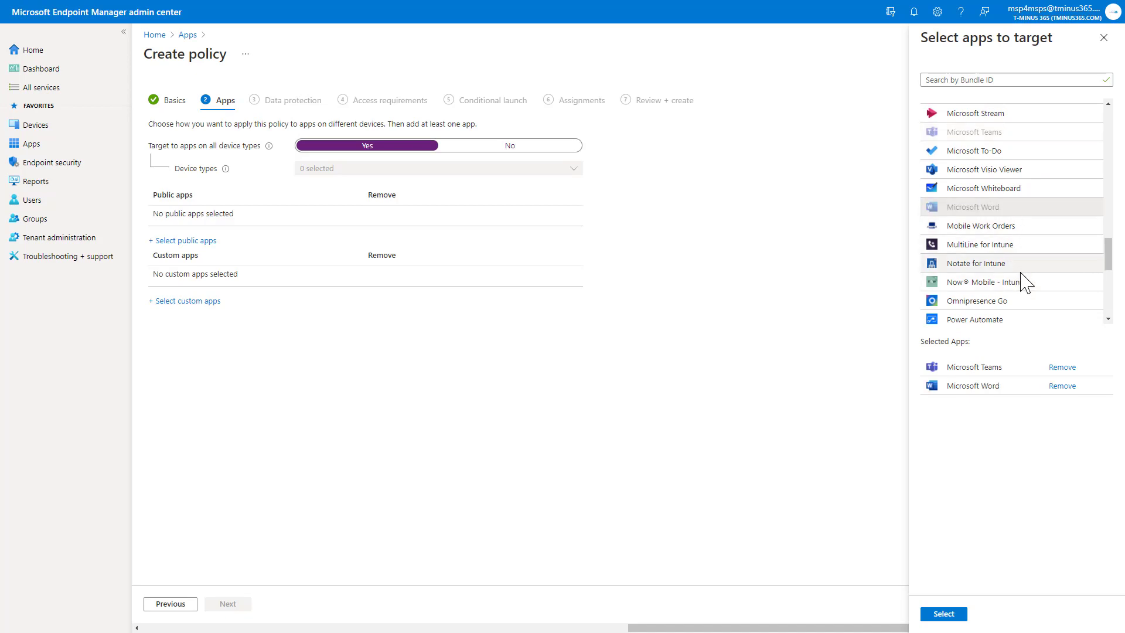
- Add SharePoint, PowerPoint, Outlook and OneDrive, then confirm all six apps
scroll(1022, 281, down, 2)
scroll(1022, 279, down, 3)
scroll(1023, 281, up, 8)
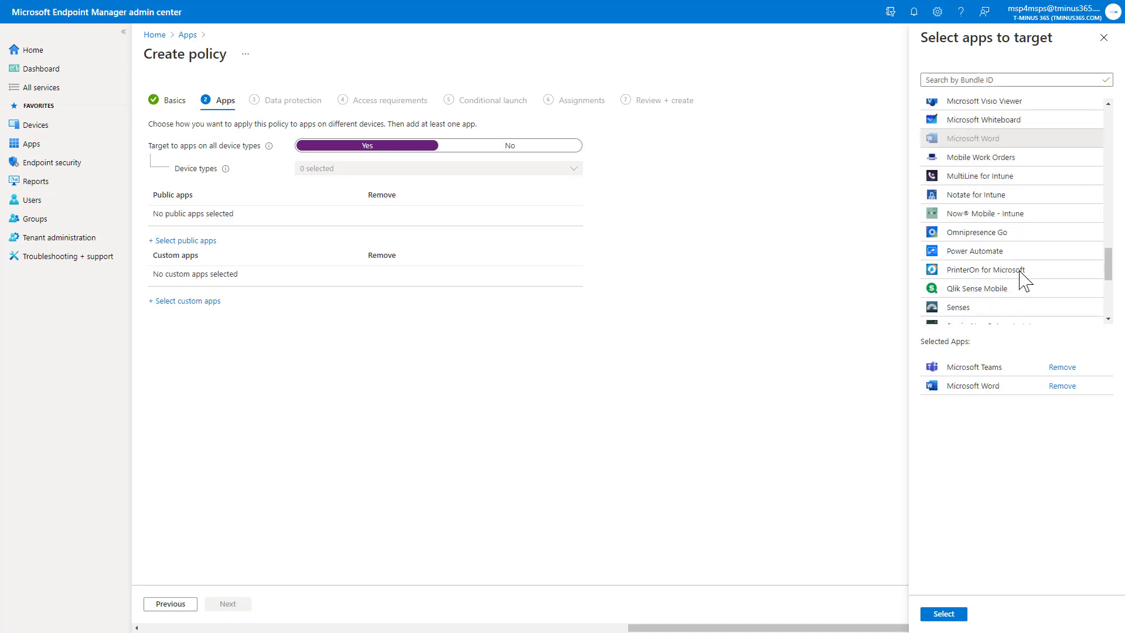
scroll(1004, 250, up, 4)
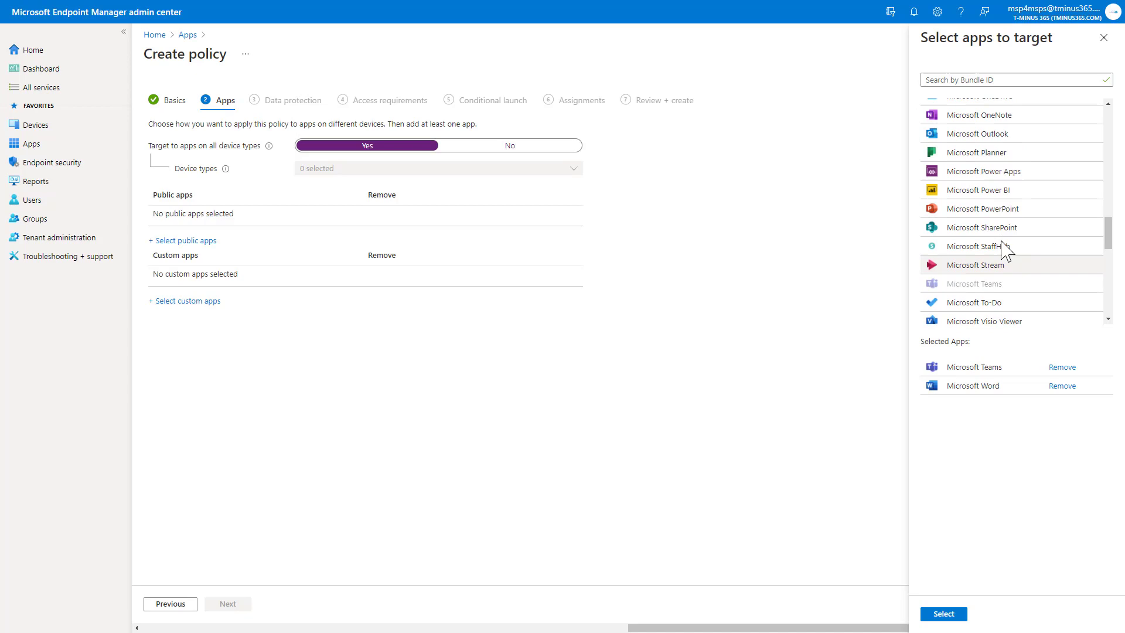
click(1003, 245)
click(1007, 228)
scroll(1012, 247, up, 1)
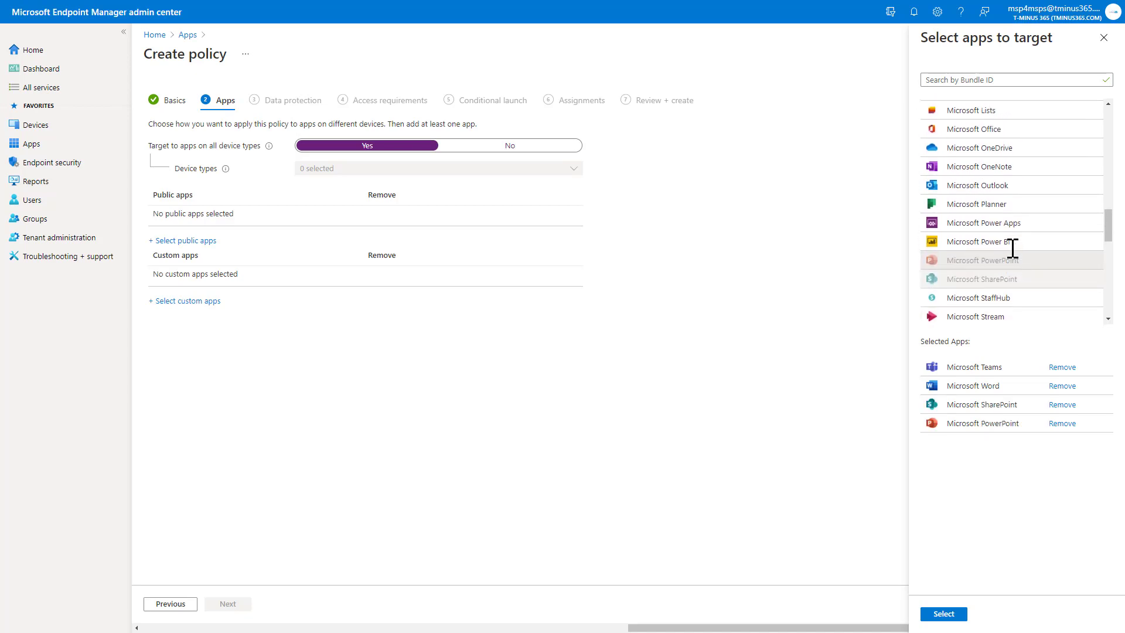
click(1009, 186)
click(990, 148)
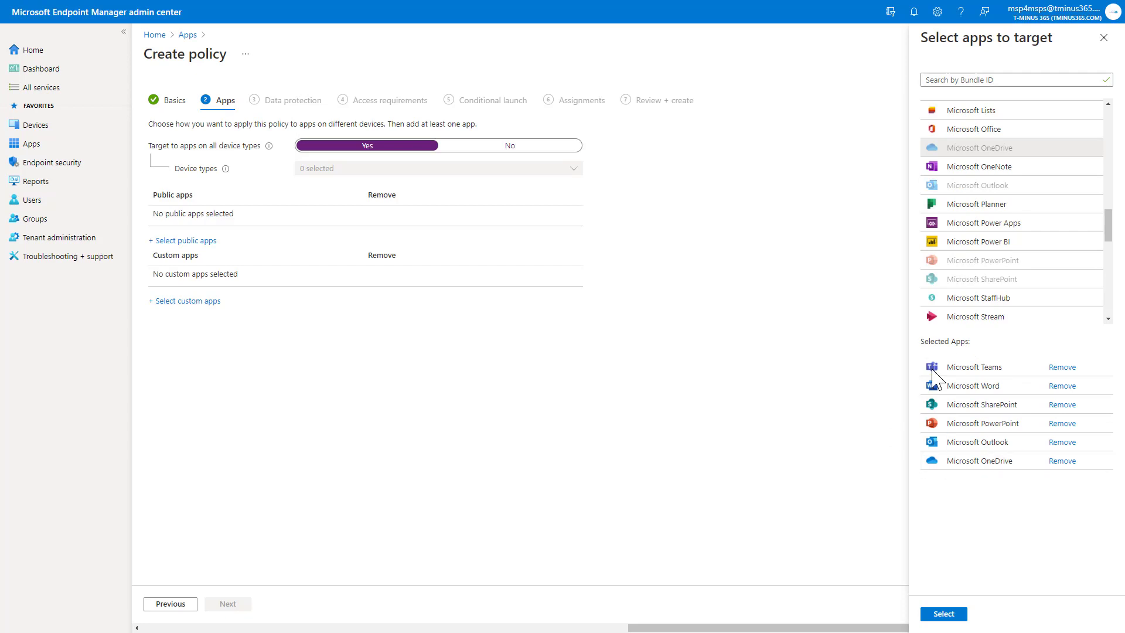
scroll(934, 279, up, 3)
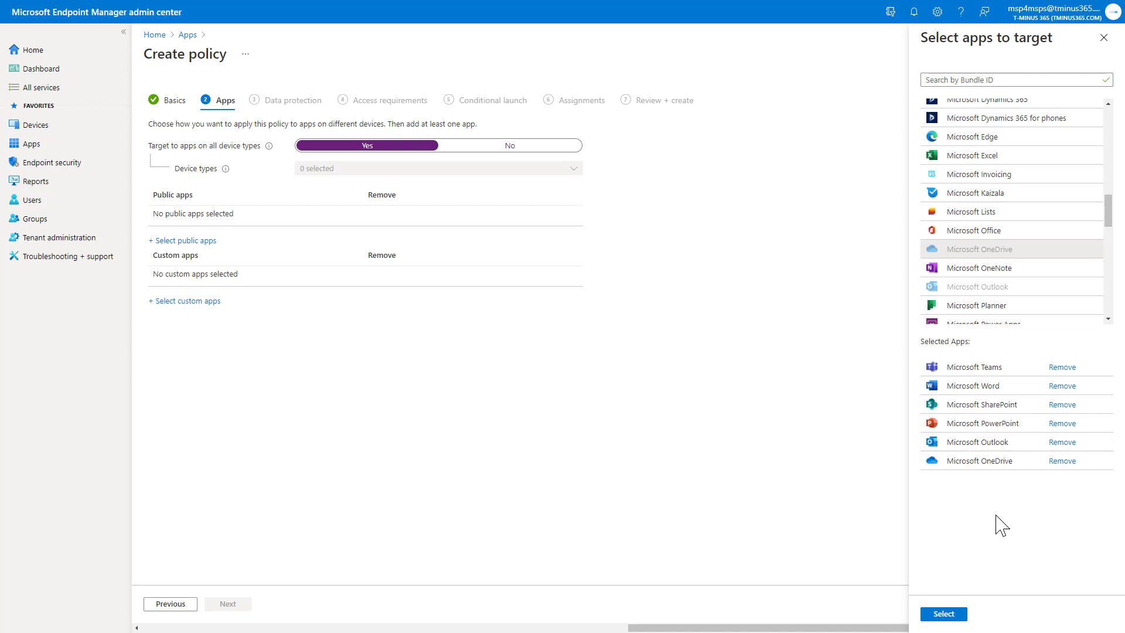
click(945, 615)
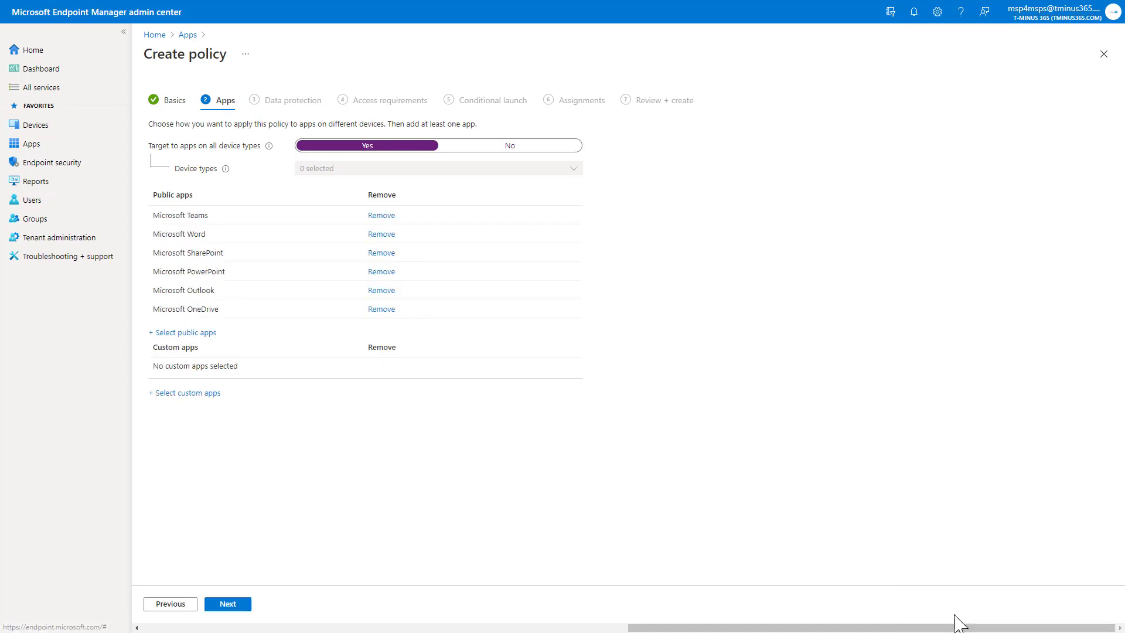
- Block iTunes/iCloud backup of org data and send org data only to policy managed apps
click(230, 609)
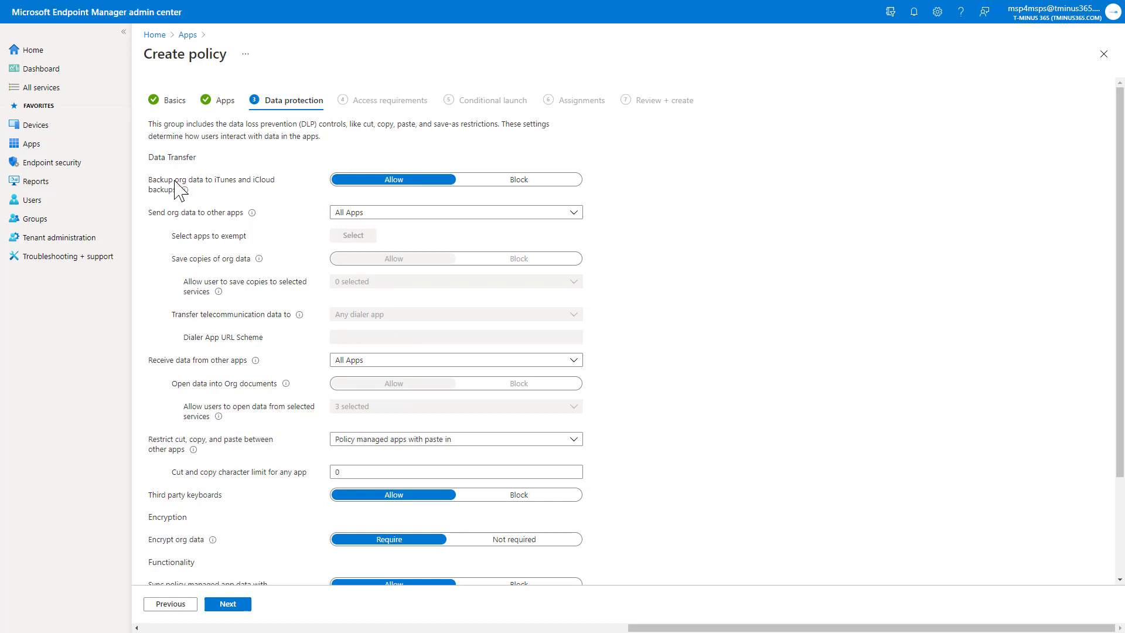
click(463, 180)
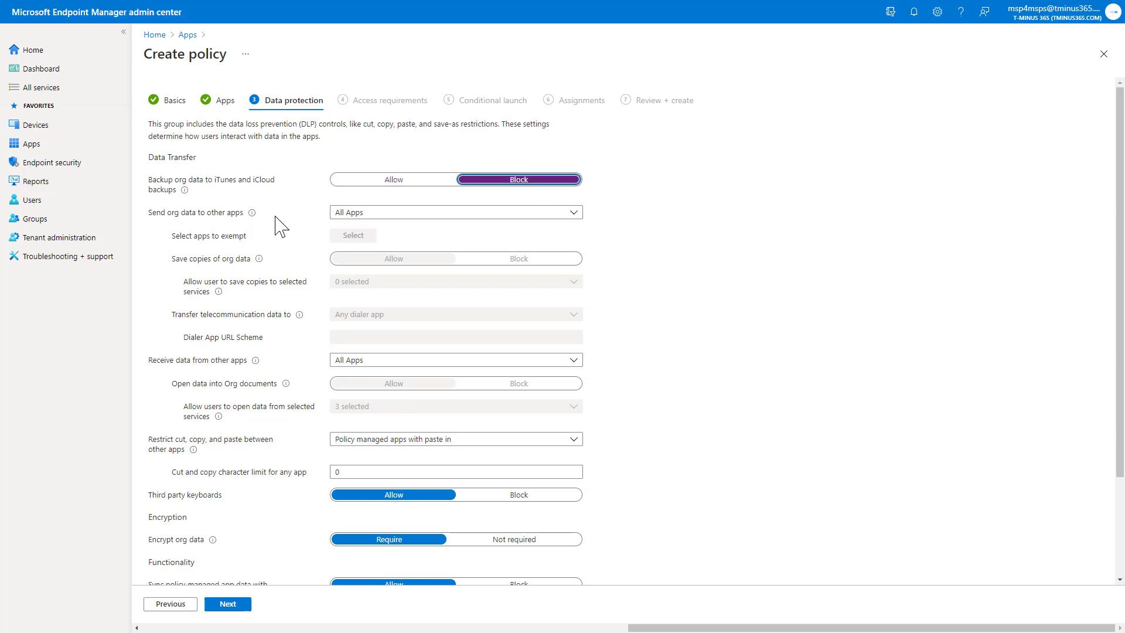
scroll(287, 234, down, 3)
scroll(314, 251, up, 3)
click(348, 215)
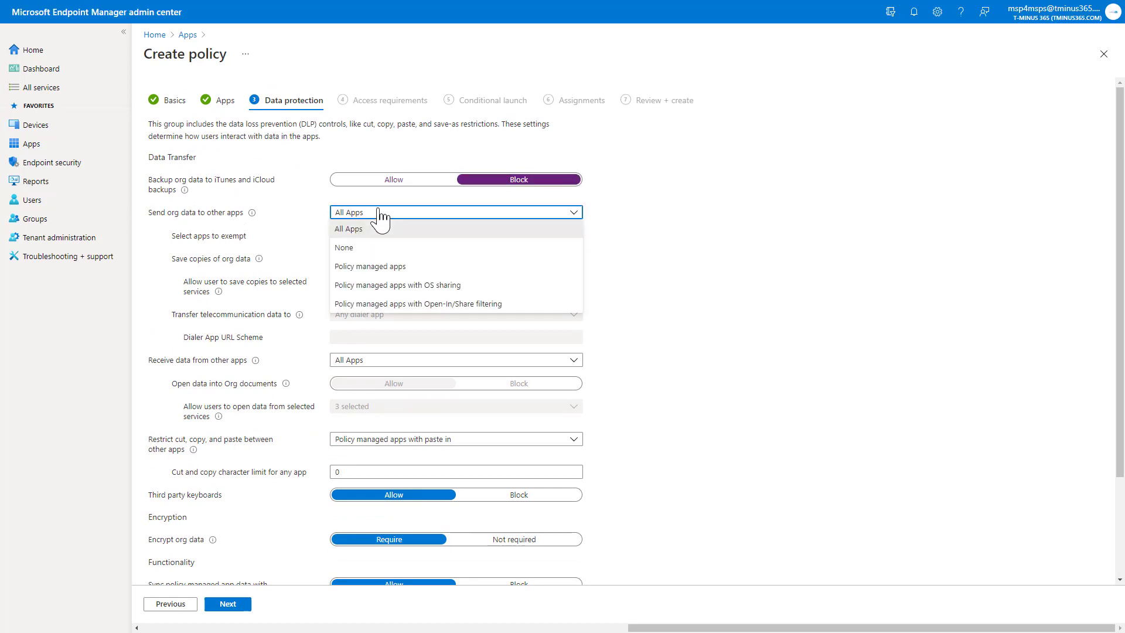
click(389, 268)
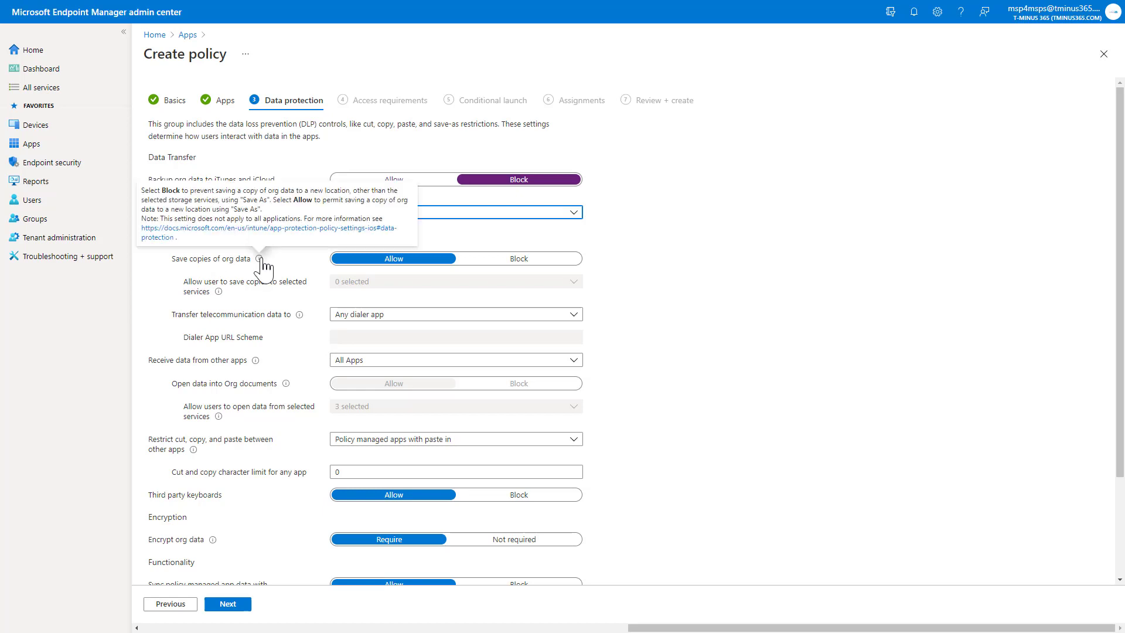
- Block saving copies of org data except to OneDrive for Business and SharePoint
click(519, 258)
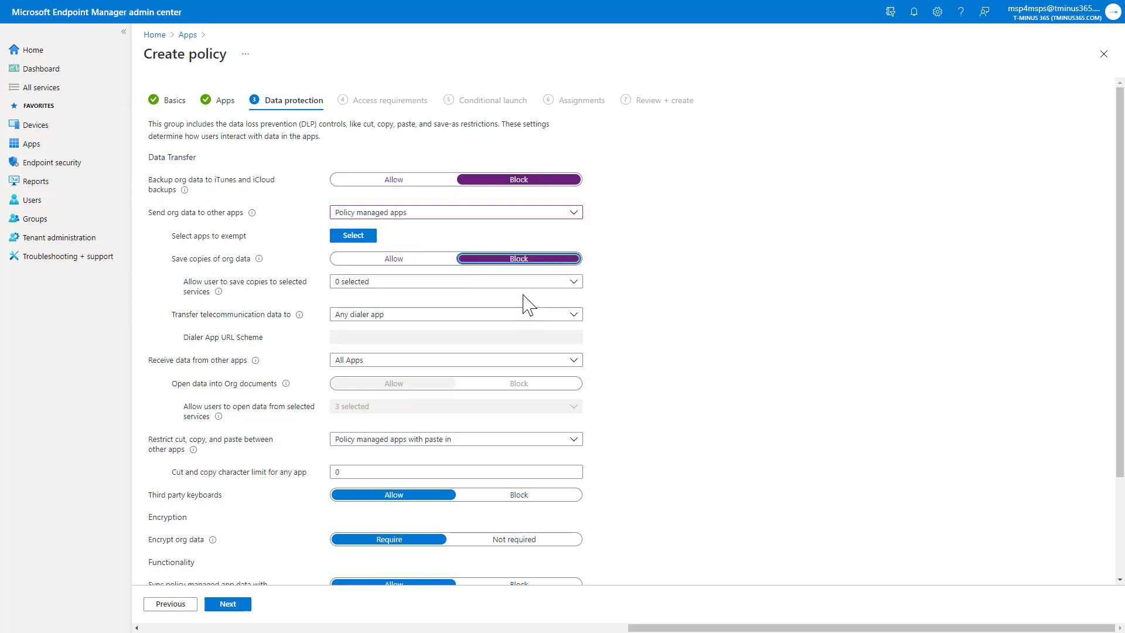
click(520, 282)
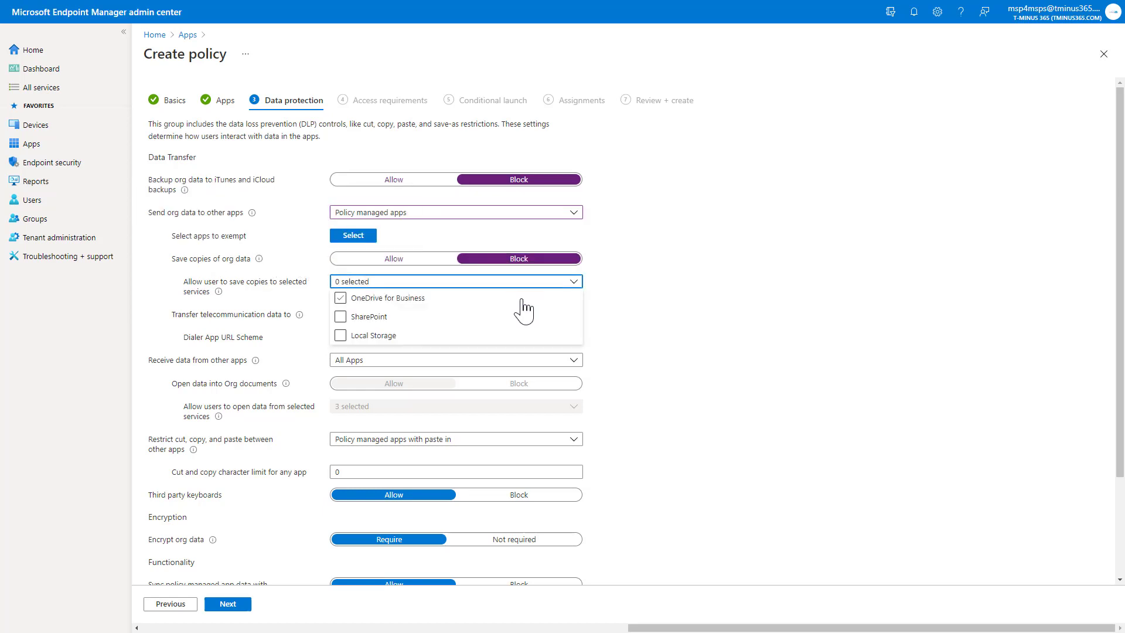
click(389, 302)
click(389, 319)
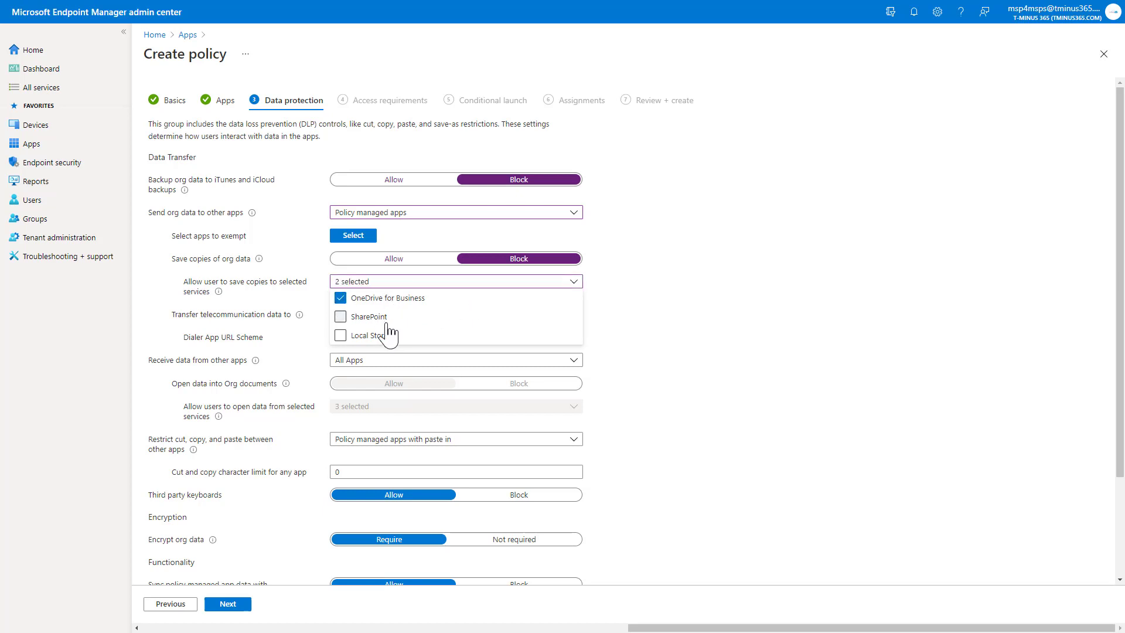
click(691, 318)
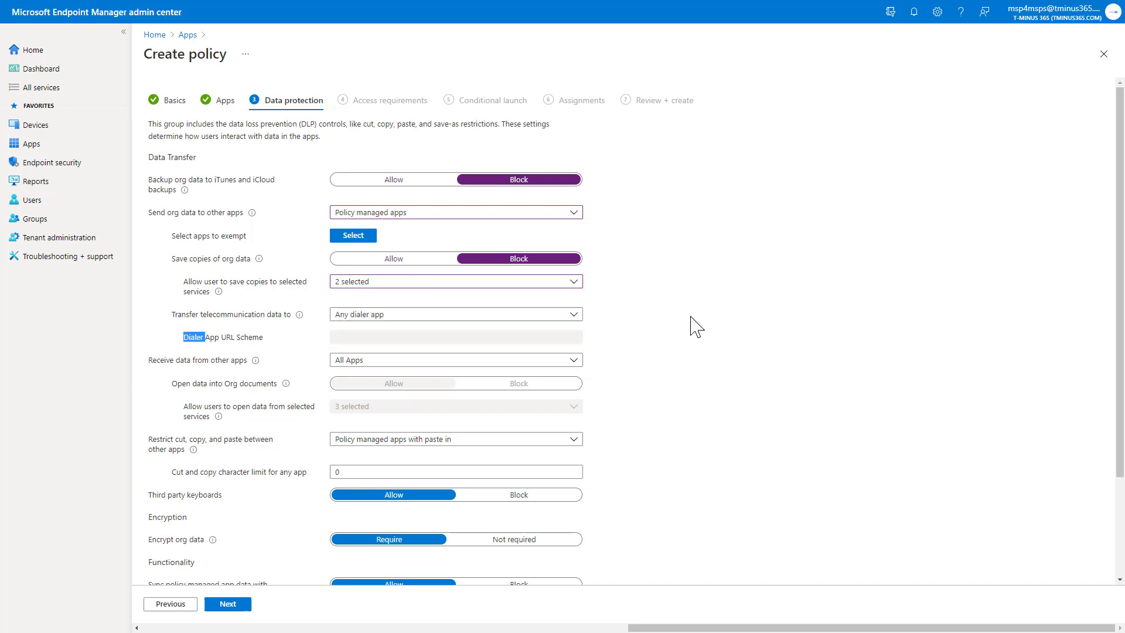
- Set telecommunication data transfer to None and receive data only from policy managed apps
scroll(696, 327, down, 1)
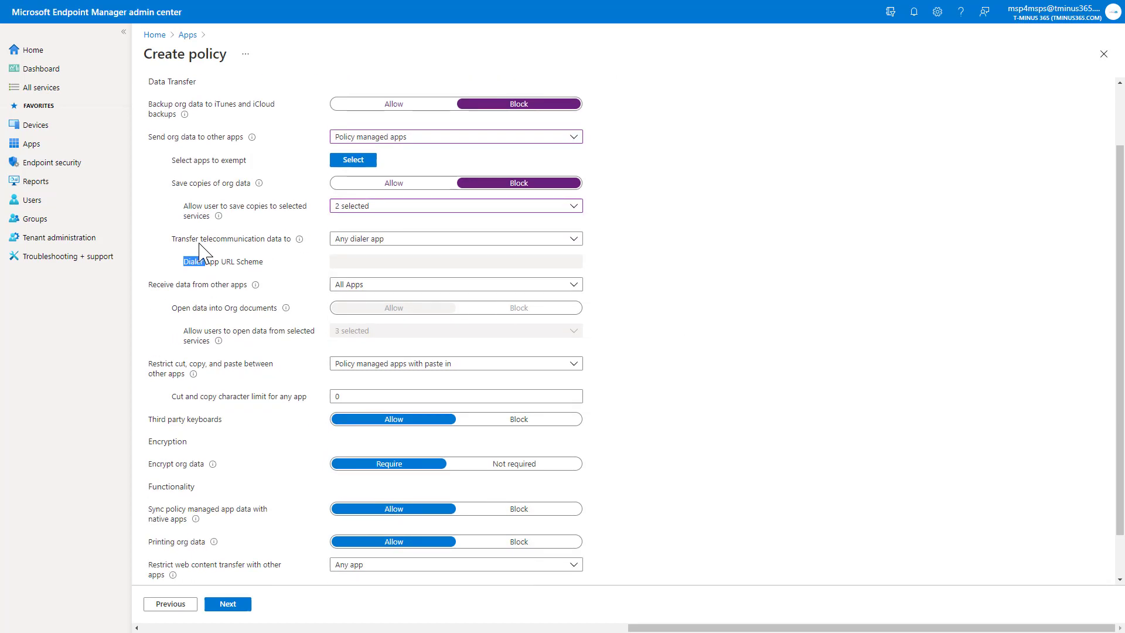
click(387, 239)
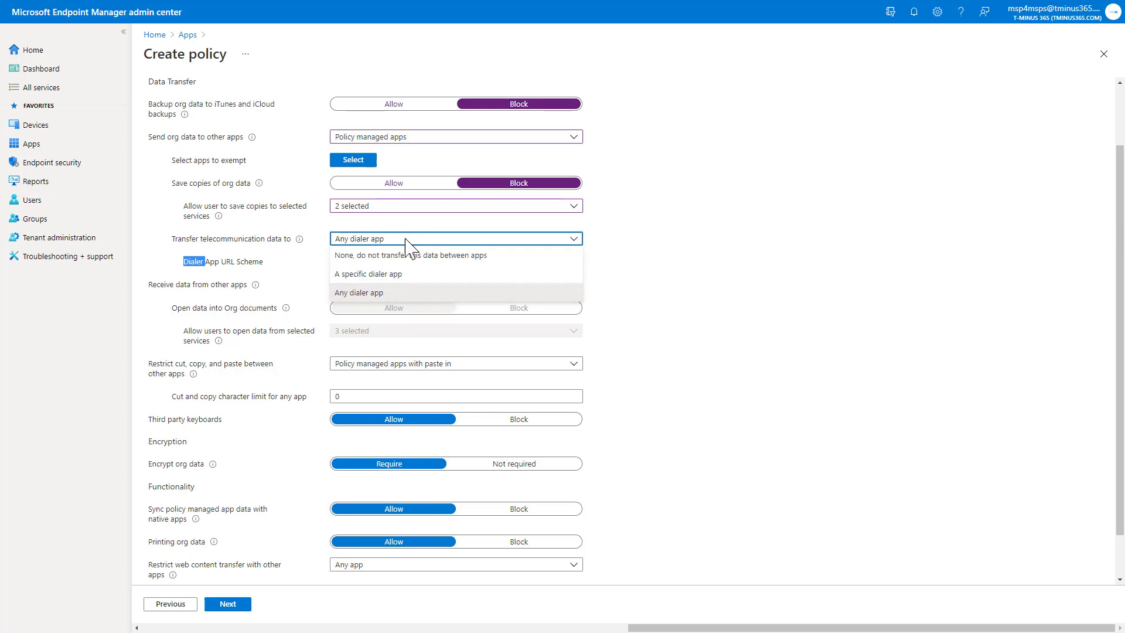
click(432, 255)
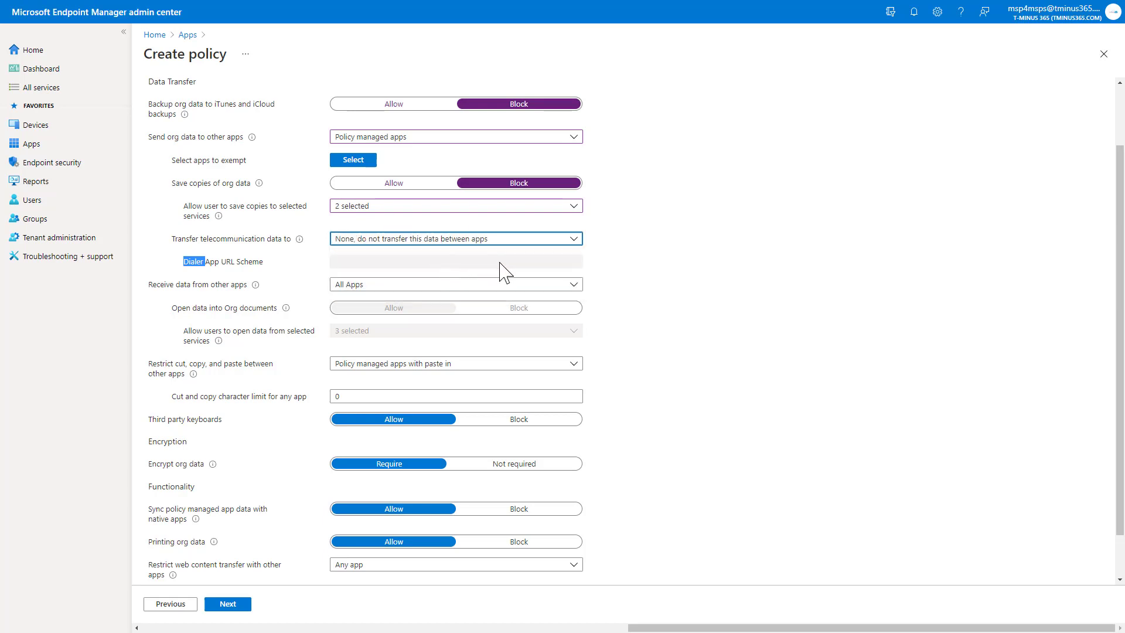
click(650, 261)
scroll(583, 321, down, 1)
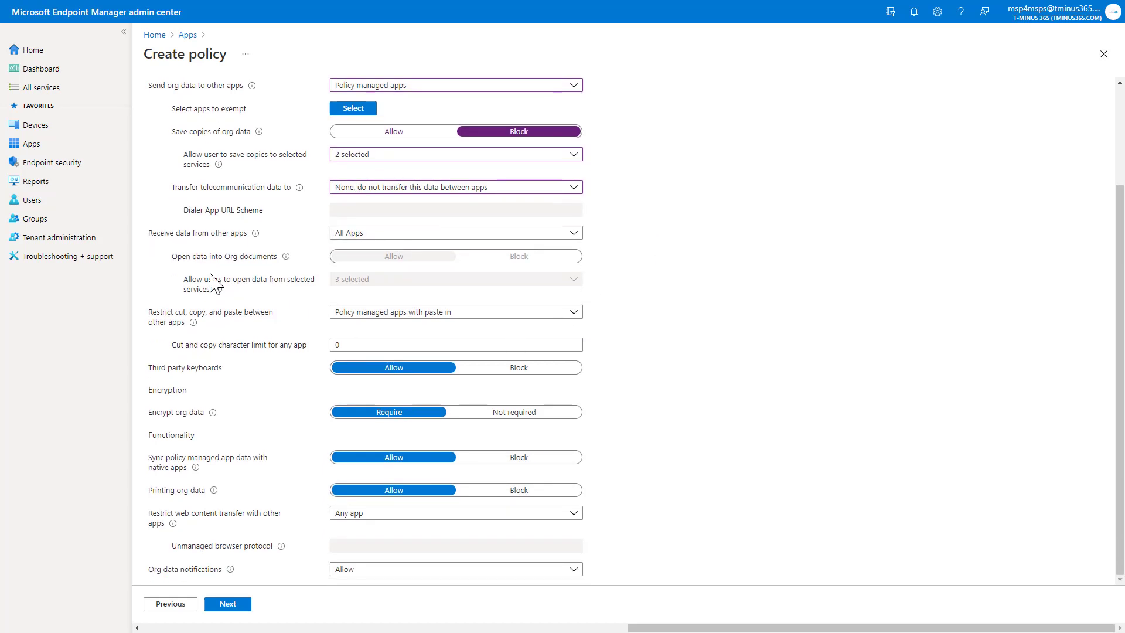
click(388, 232)
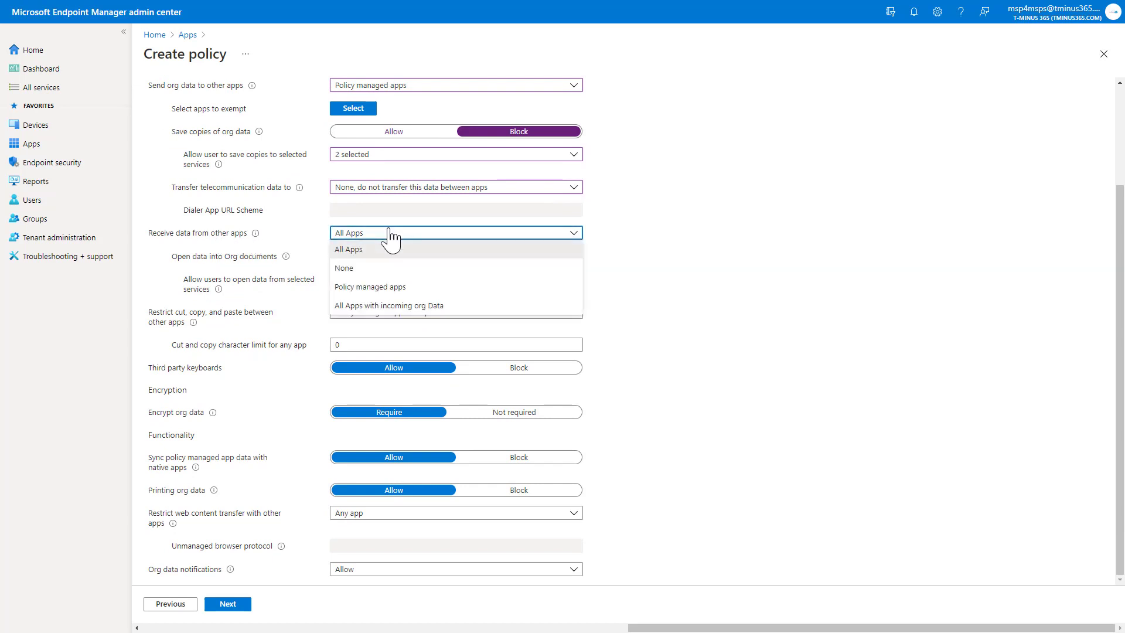
click(394, 289)
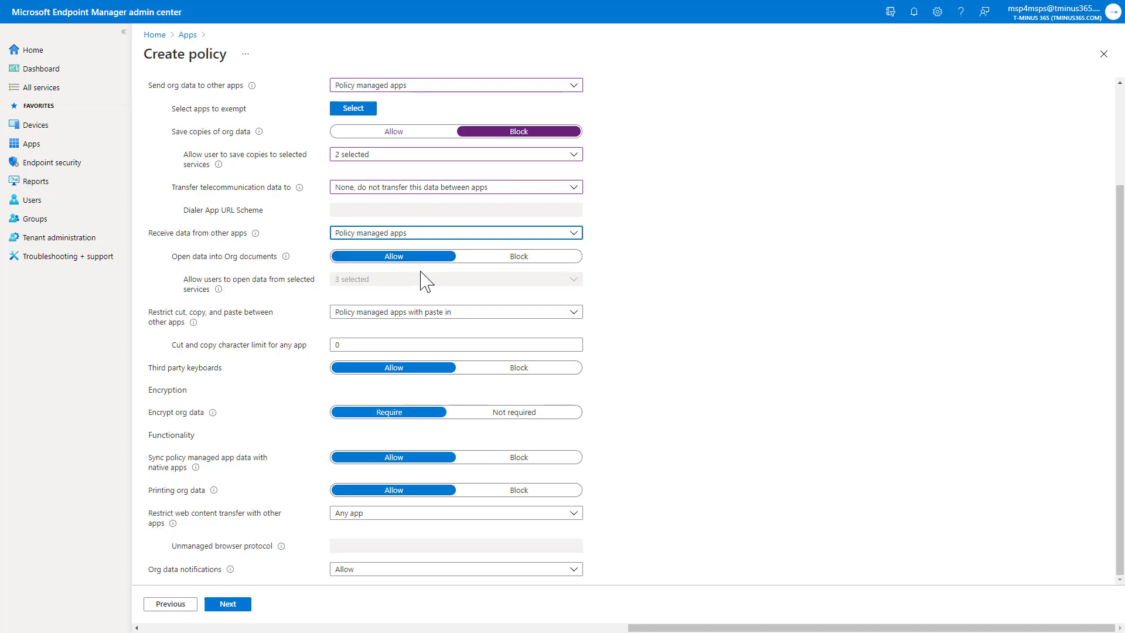
- Review the cut, copy and paste restriction and character limit, keeping the current setting
click(346, 317)
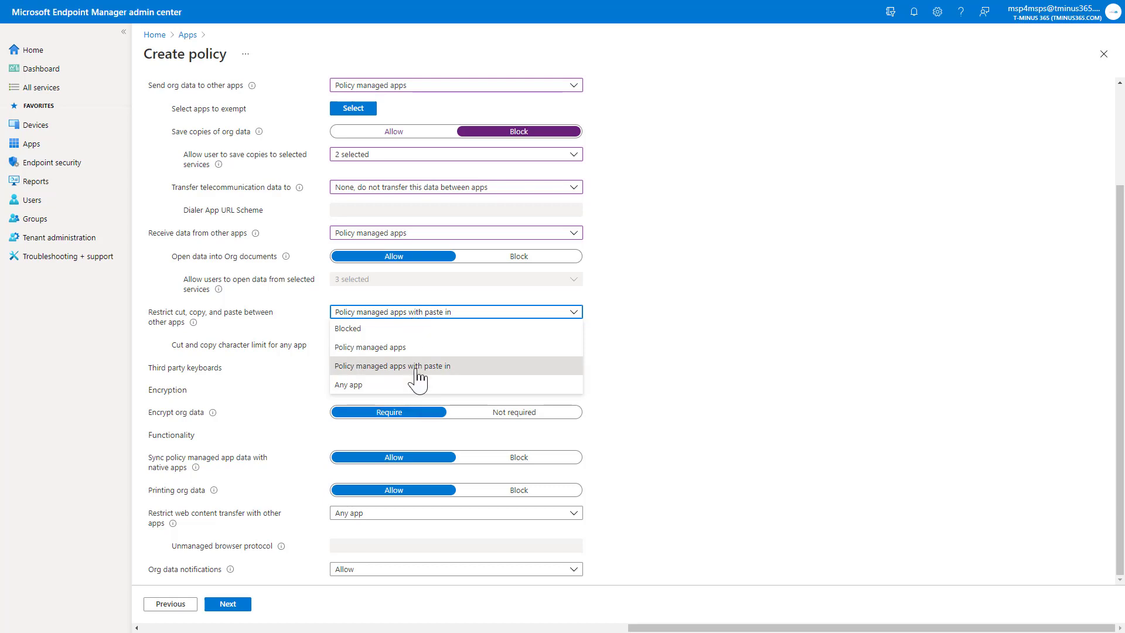
click(445, 318)
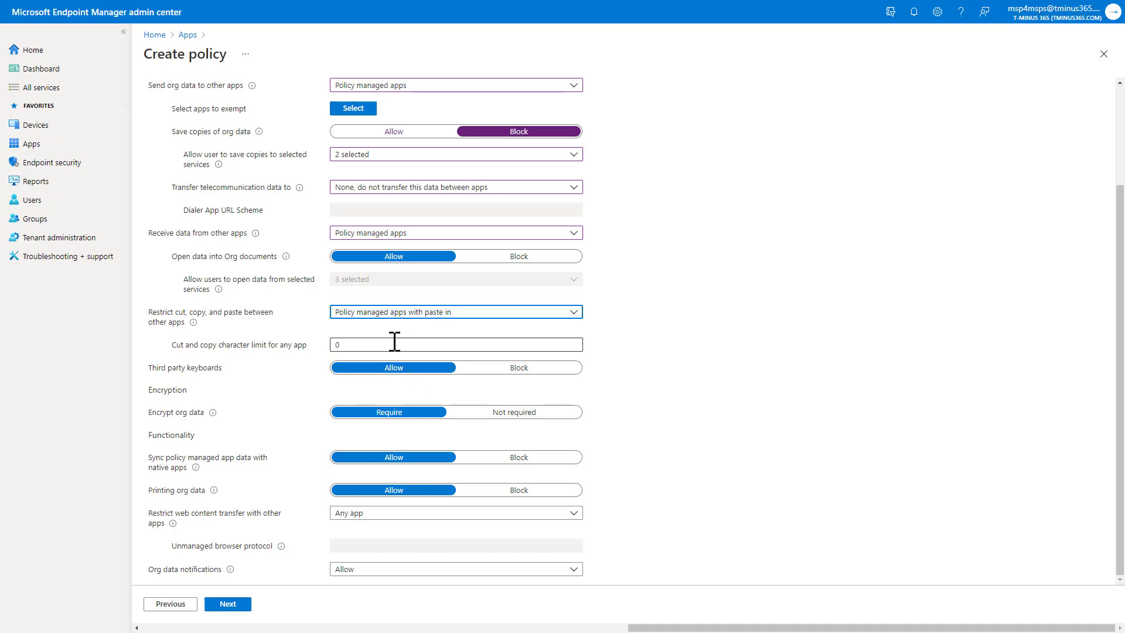
drag(175, 347, 259, 351)
click(287, 354)
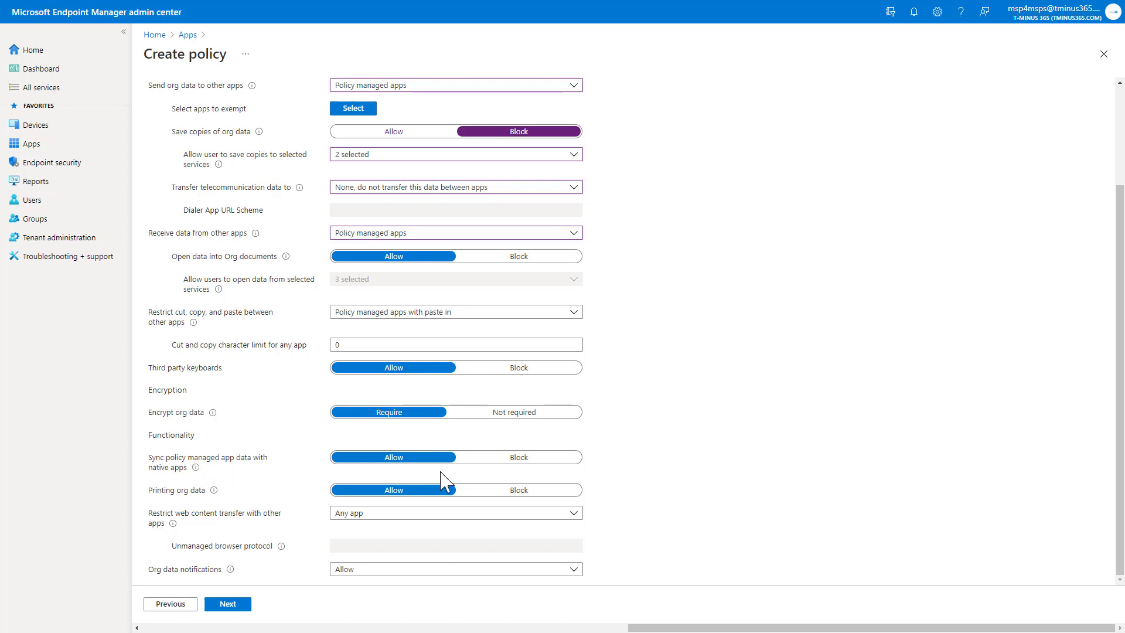
- Block native-app sync and printing of org data; keep web content at Any app, notifications Allowed
click(489, 460)
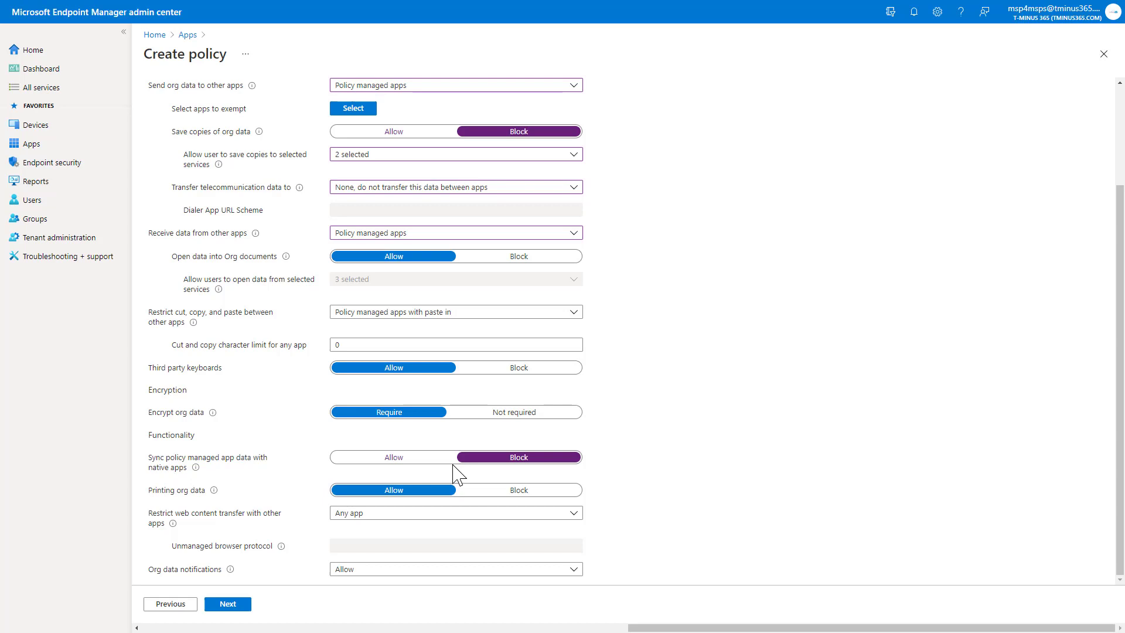
double_click(502, 496)
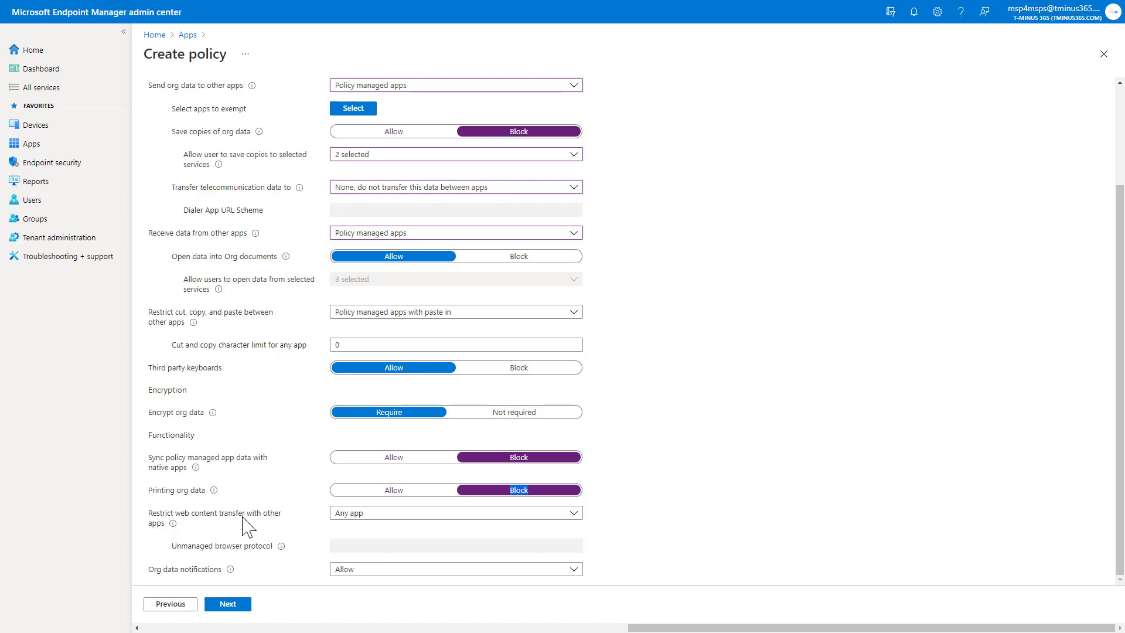
click(362, 516)
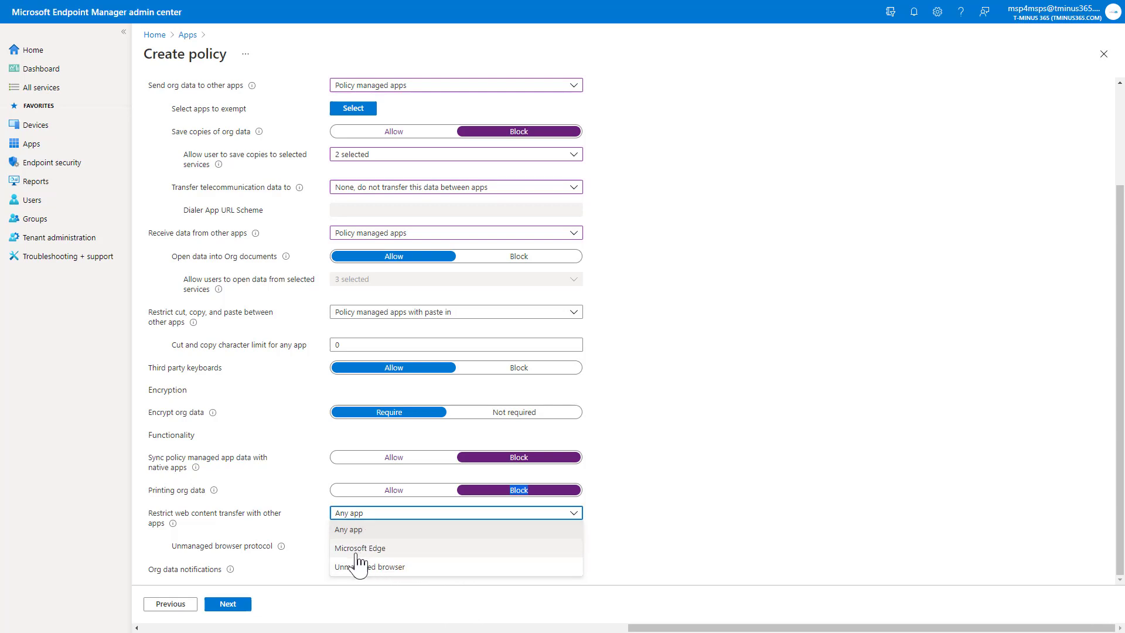
click(376, 513)
click(377, 514)
click(372, 525)
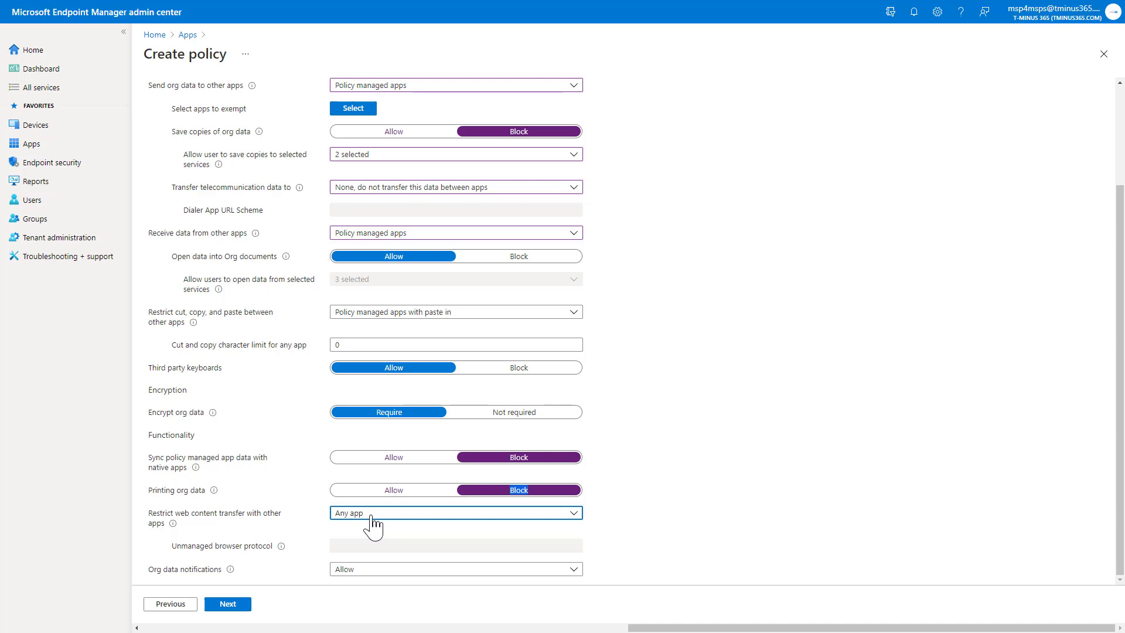
click(646, 502)
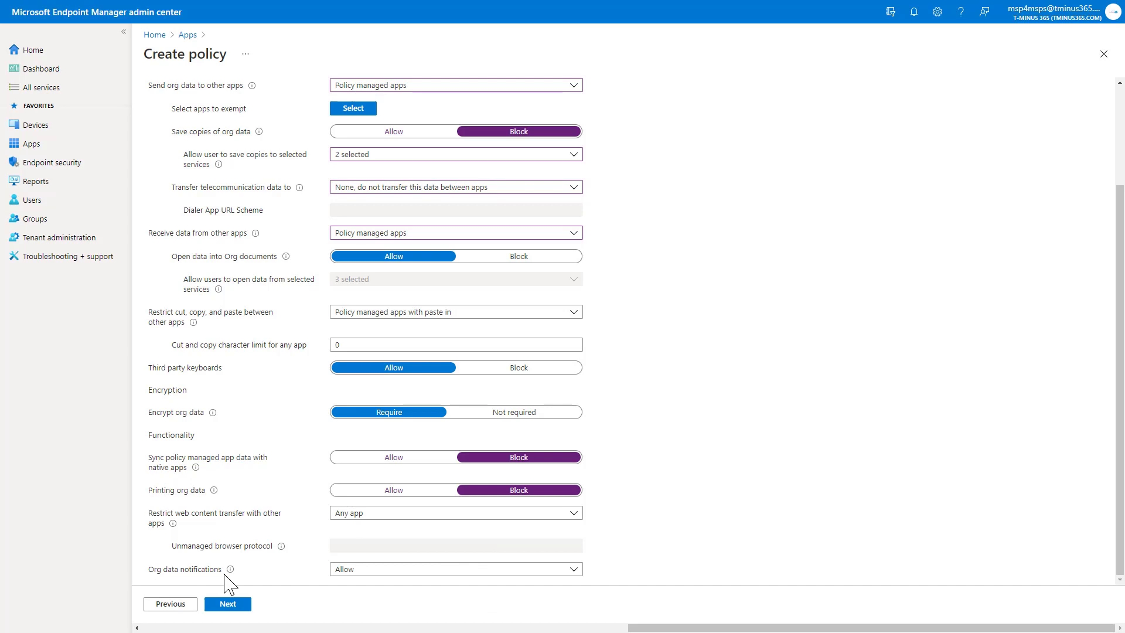
click(347, 572)
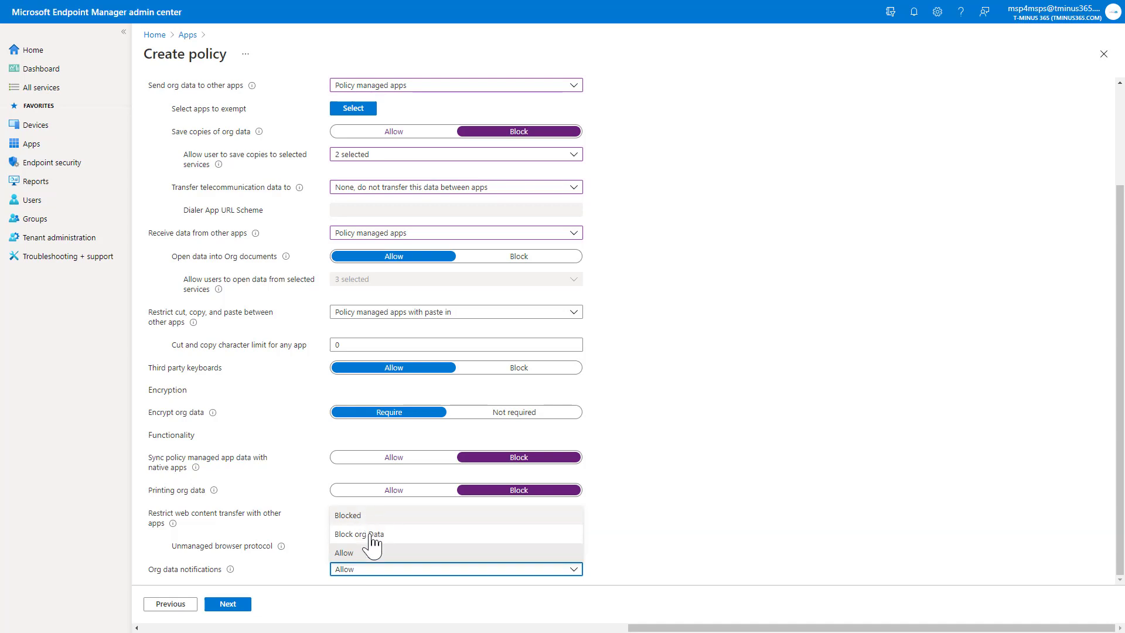
click(370, 552)
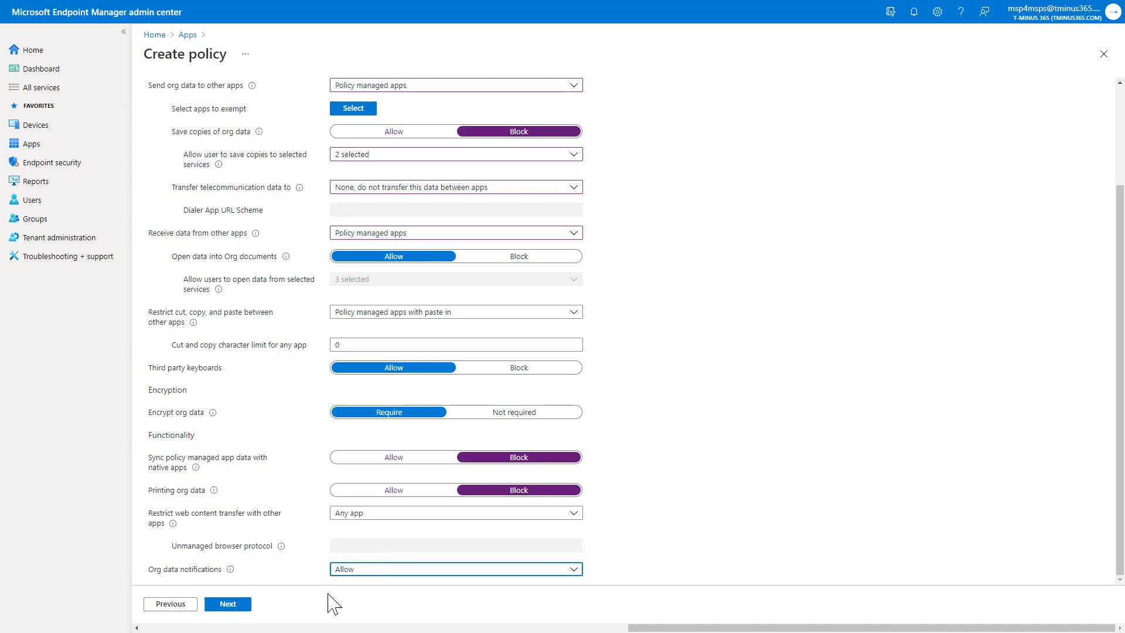
- Review Access requirements defaults: numeric 4-digit app PIN, Touch ID and Face ID allowed
click(228, 603)
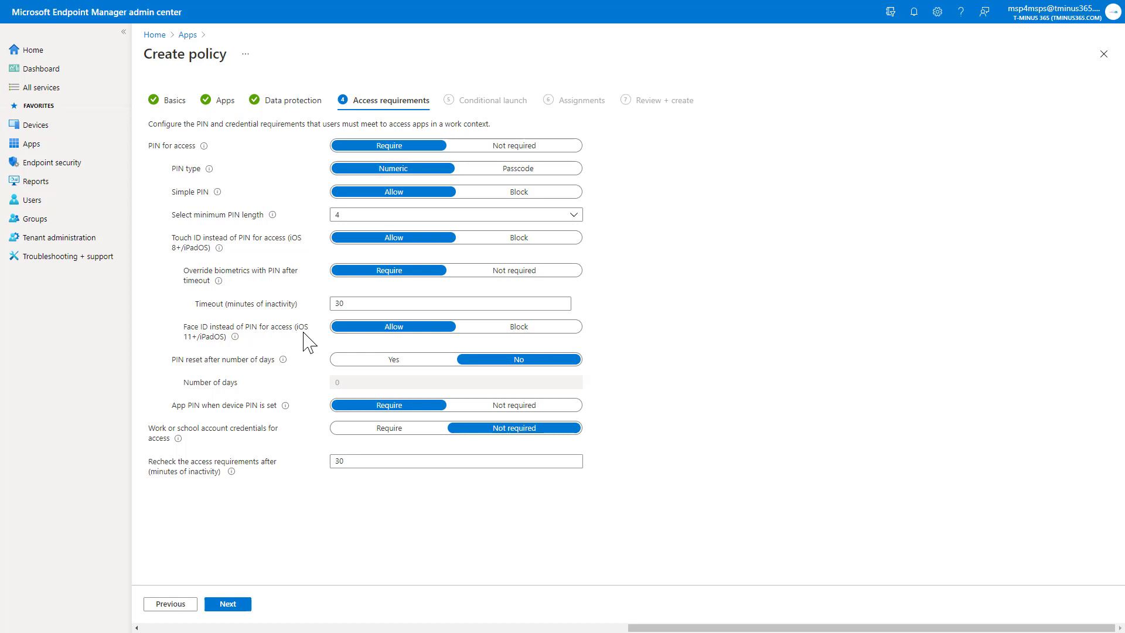
key(Tab)
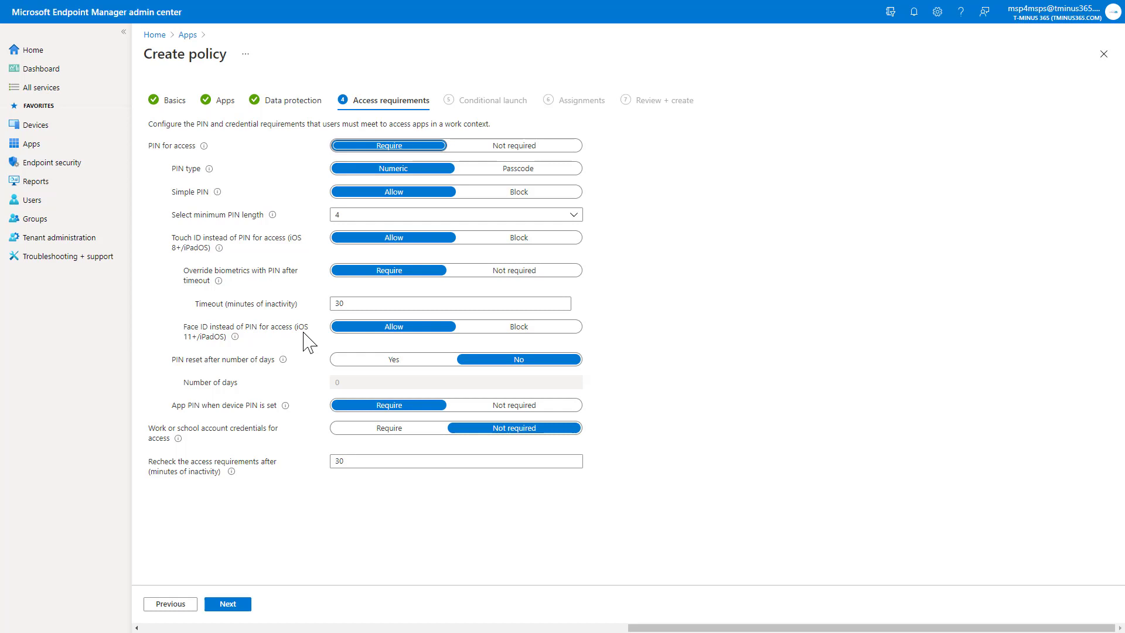
click(303, 341)
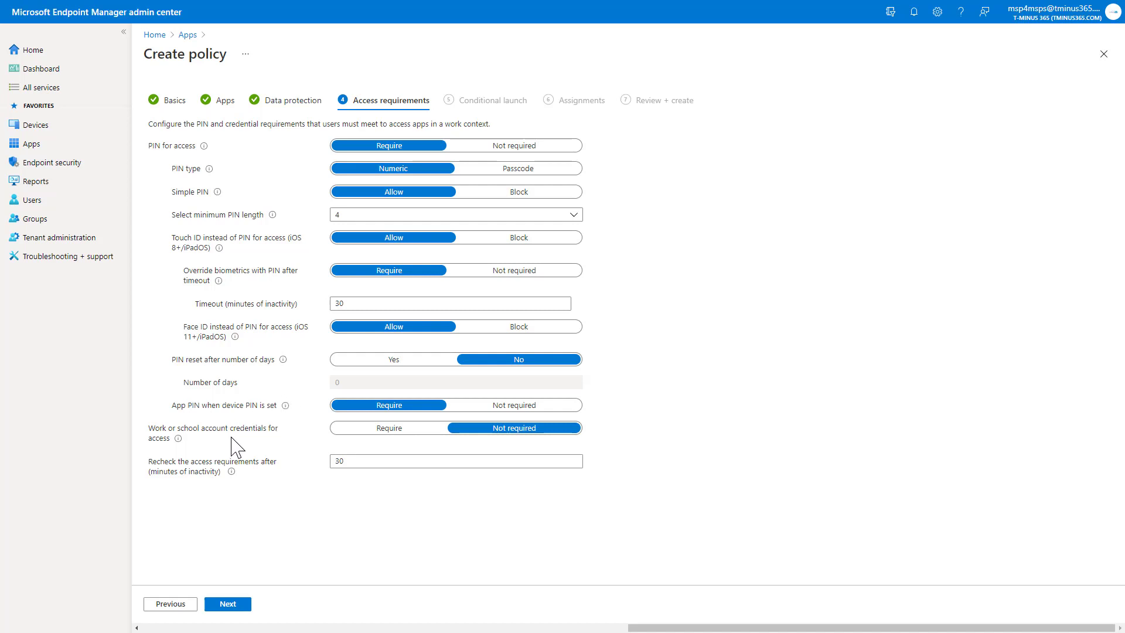
drag(232, 439, 150, 431)
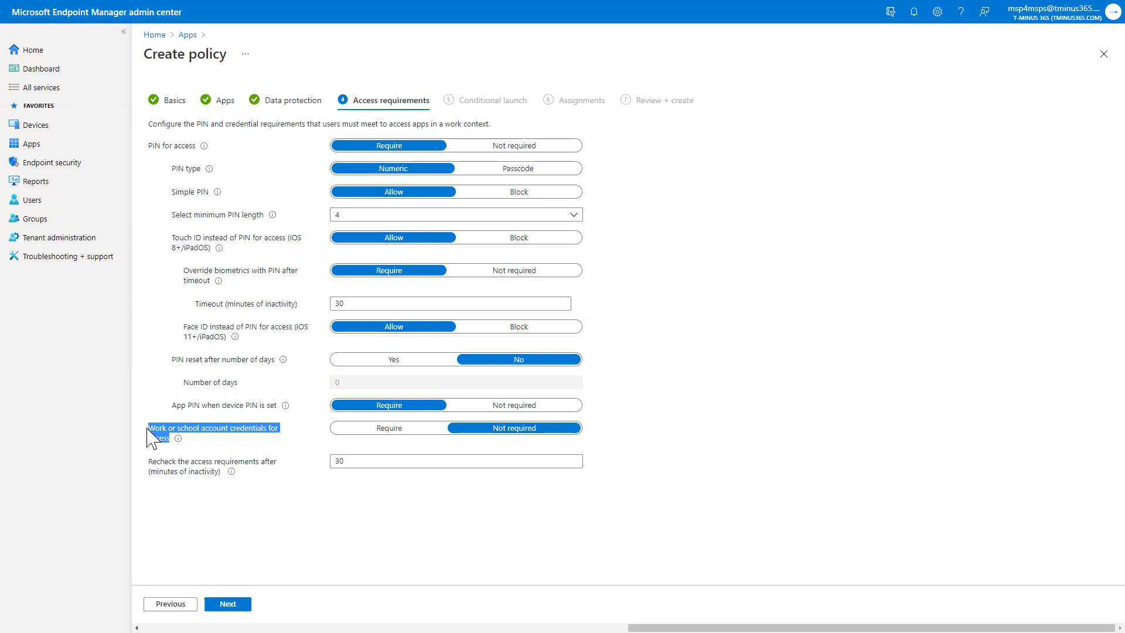
click(205, 443)
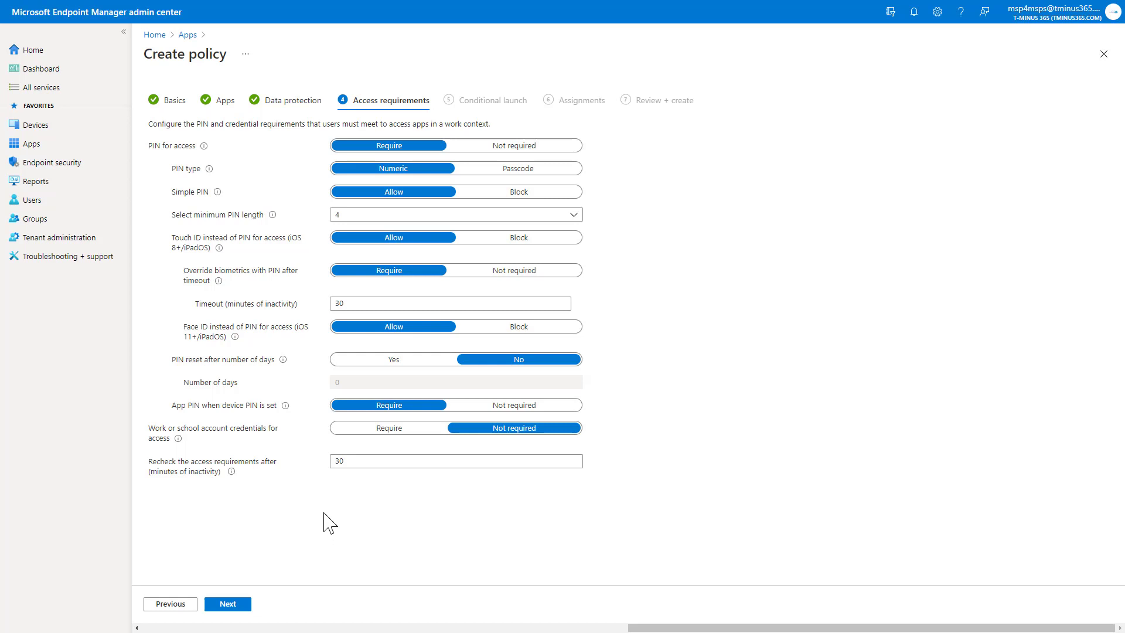
- Confirm conditional launch: 5 PIN attempts, 720-minute and 90-day offline grace periods, jailbroken devices blocked
click(241, 606)
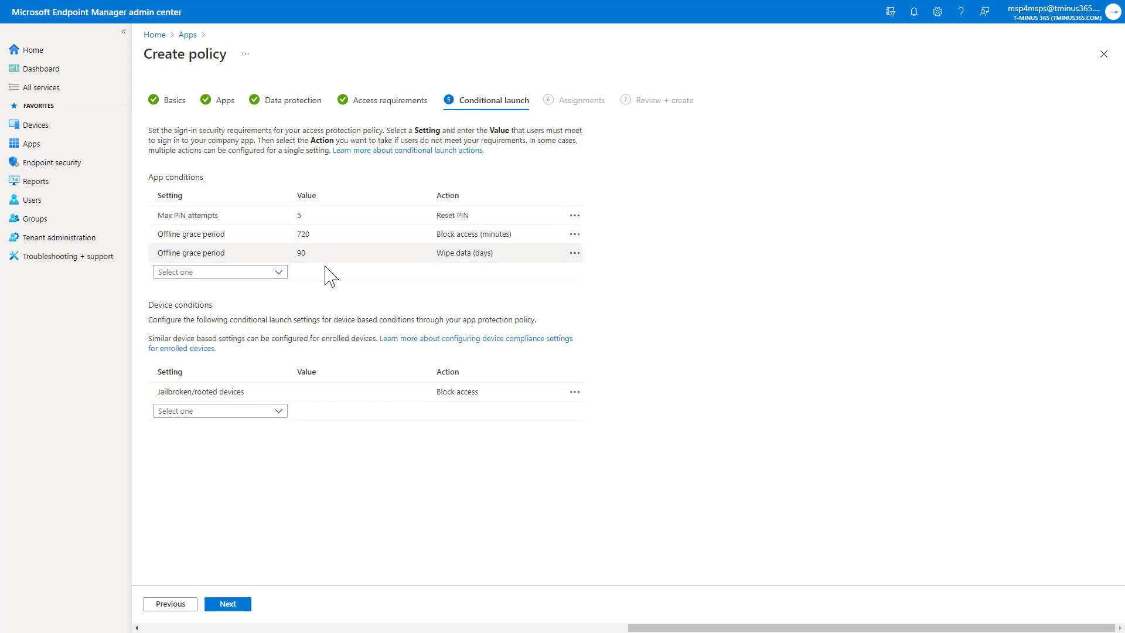
click(366, 253)
click(354, 217)
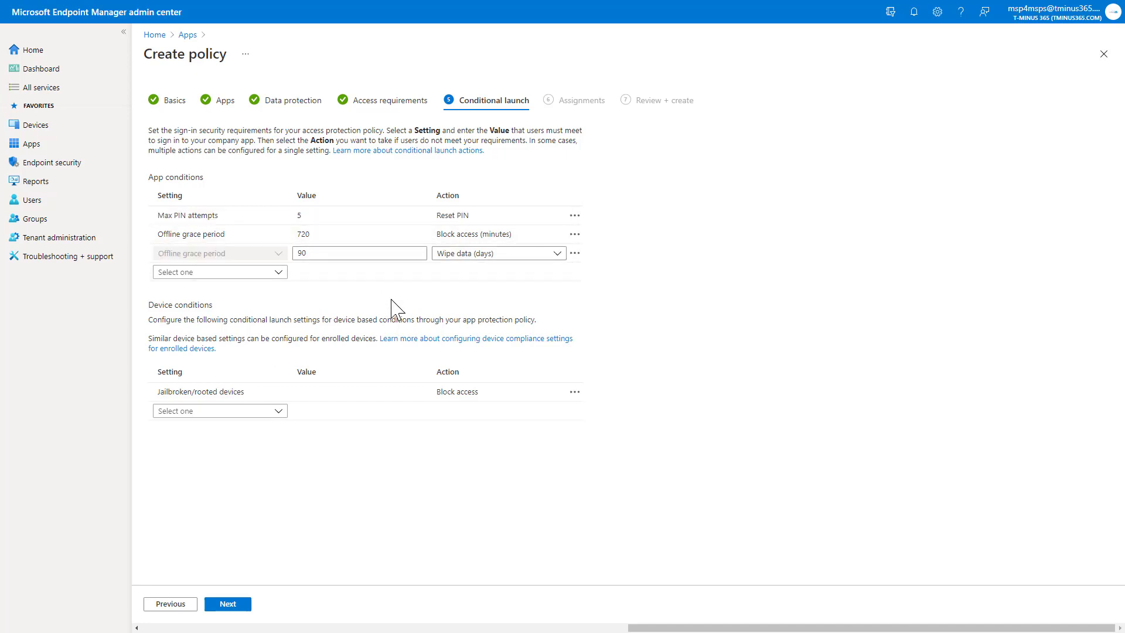
click(321, 237)
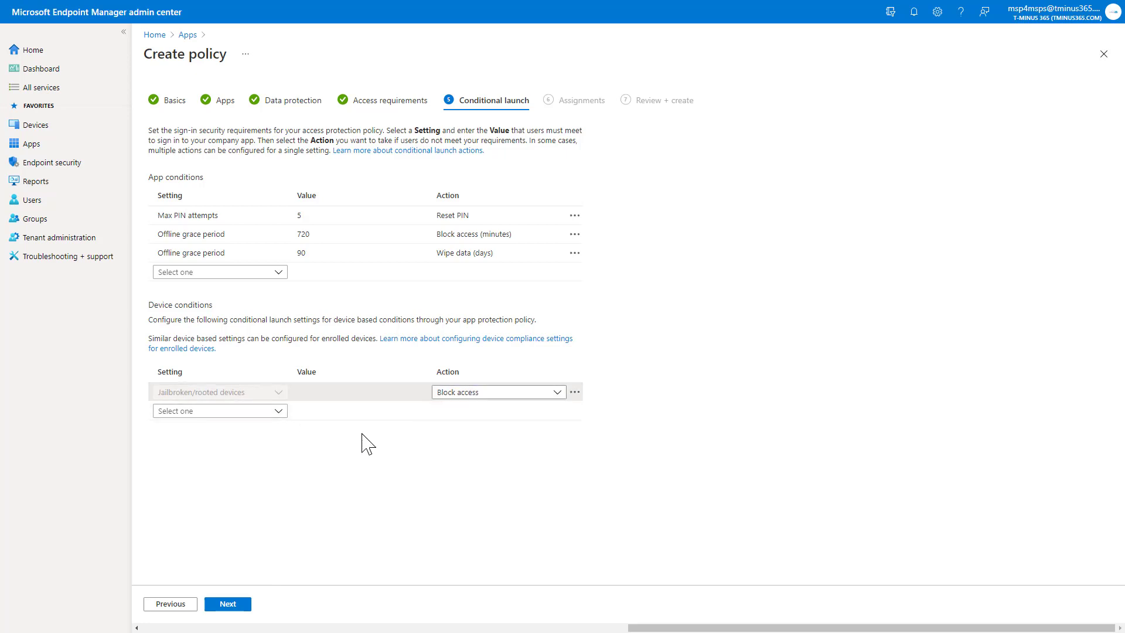
click(254, 411)
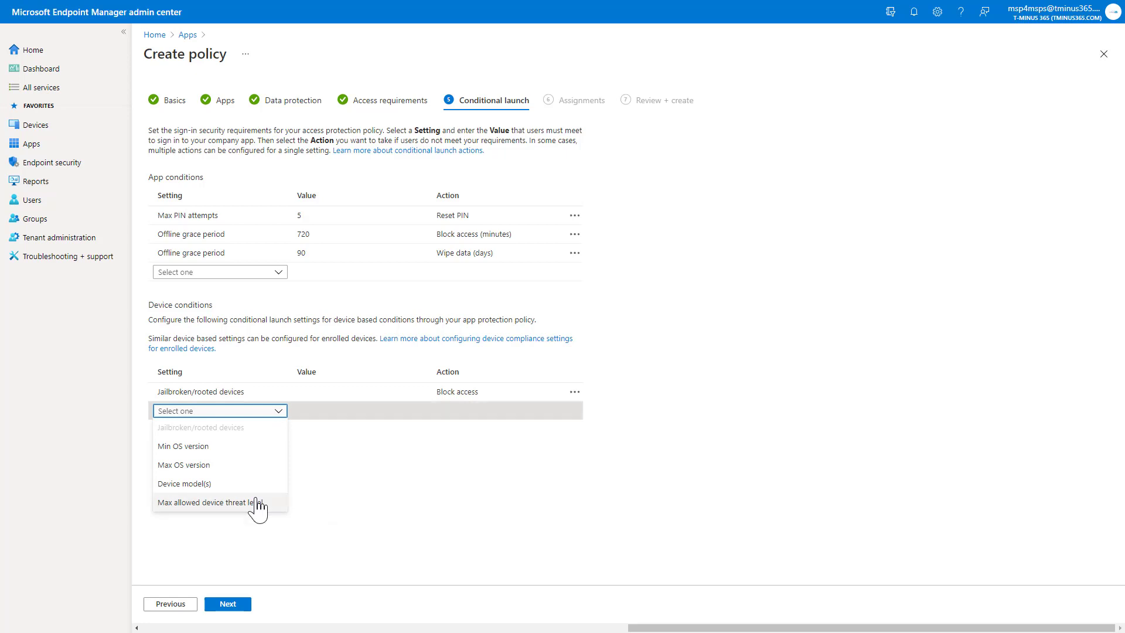
click(343, 480)
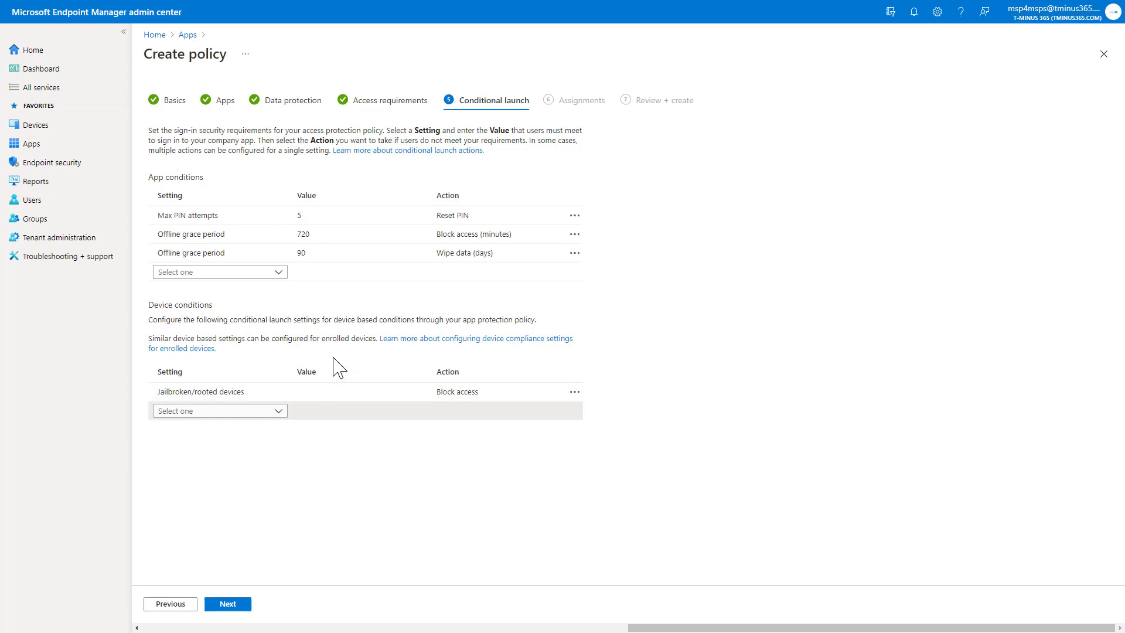
- Add All Users as an included group and continue to Review + create
click(240, 607)
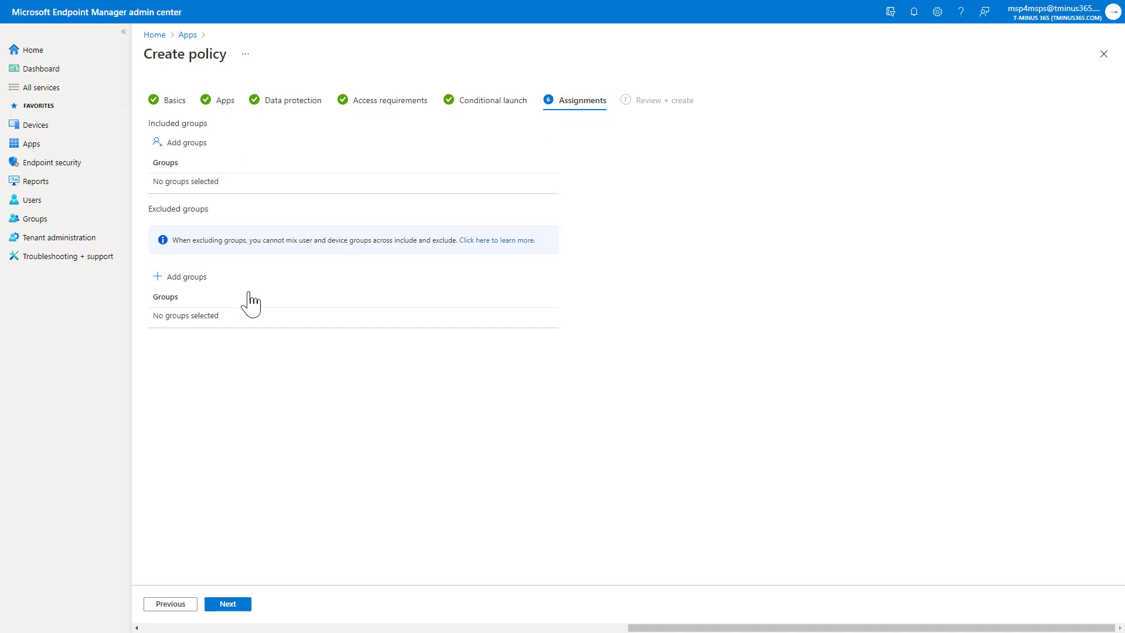
click(191, 144)
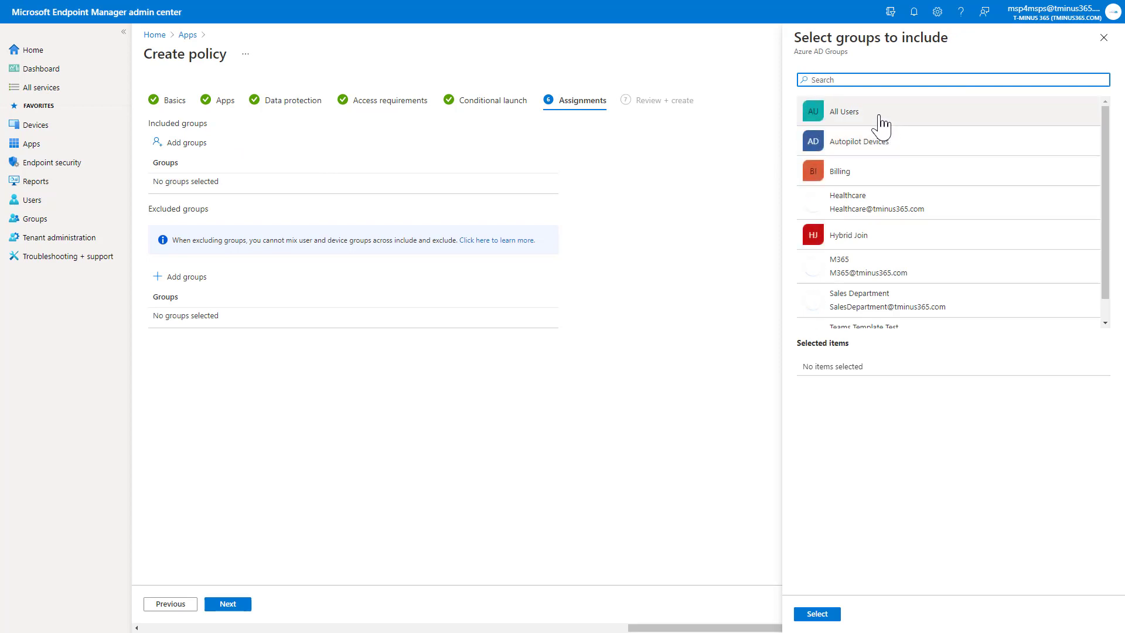
click(879, 120)
click(808, 617)
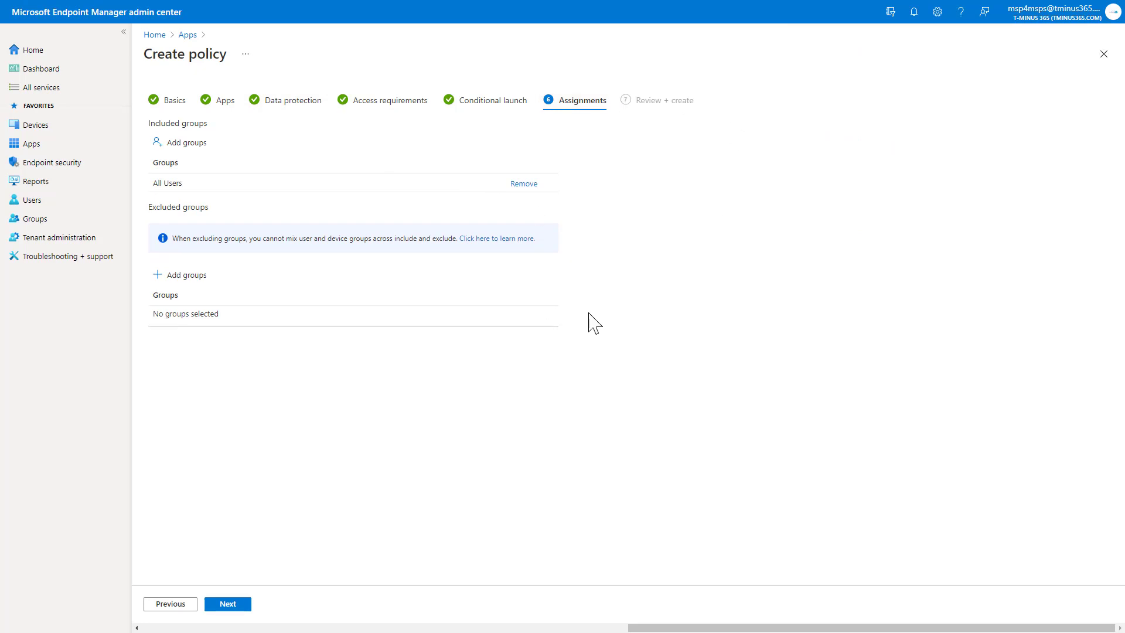
click(227, 607)
- Check the Review + create summary and create the iOS_APP_PROTECT policy
scroll(359, 371, down, 15)
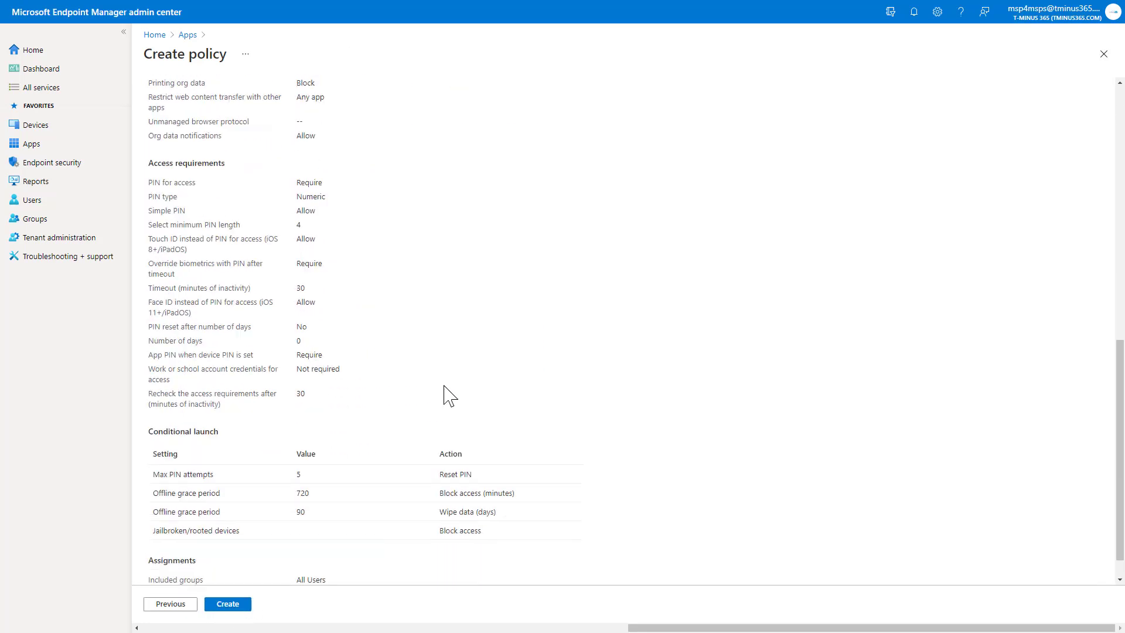
scroll(228, 559, up, 15)
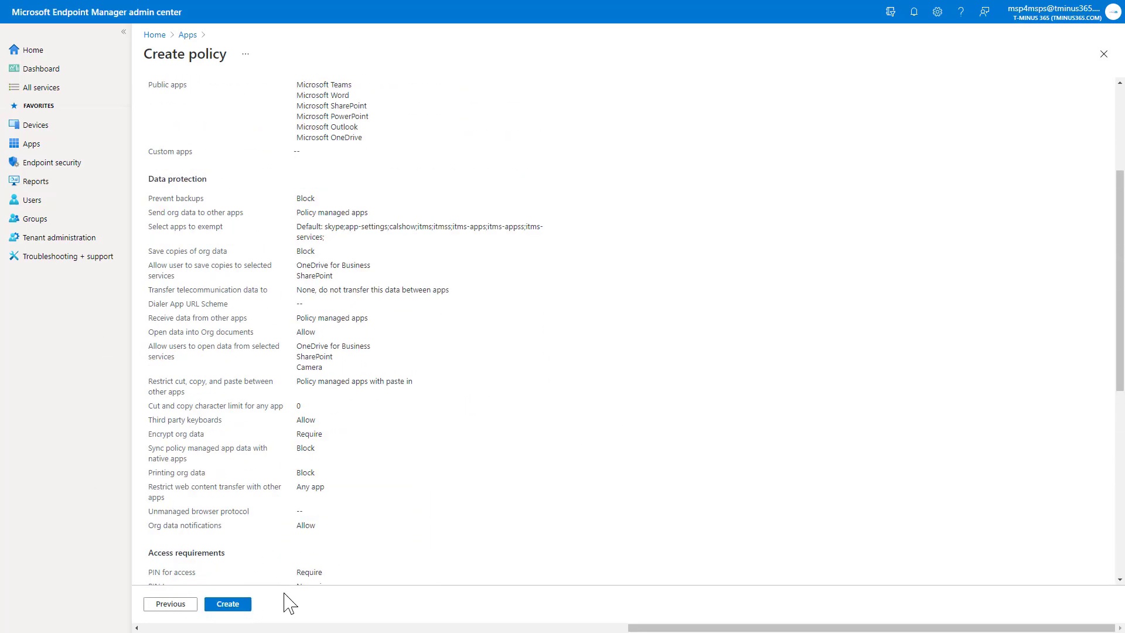
click(230, 606)
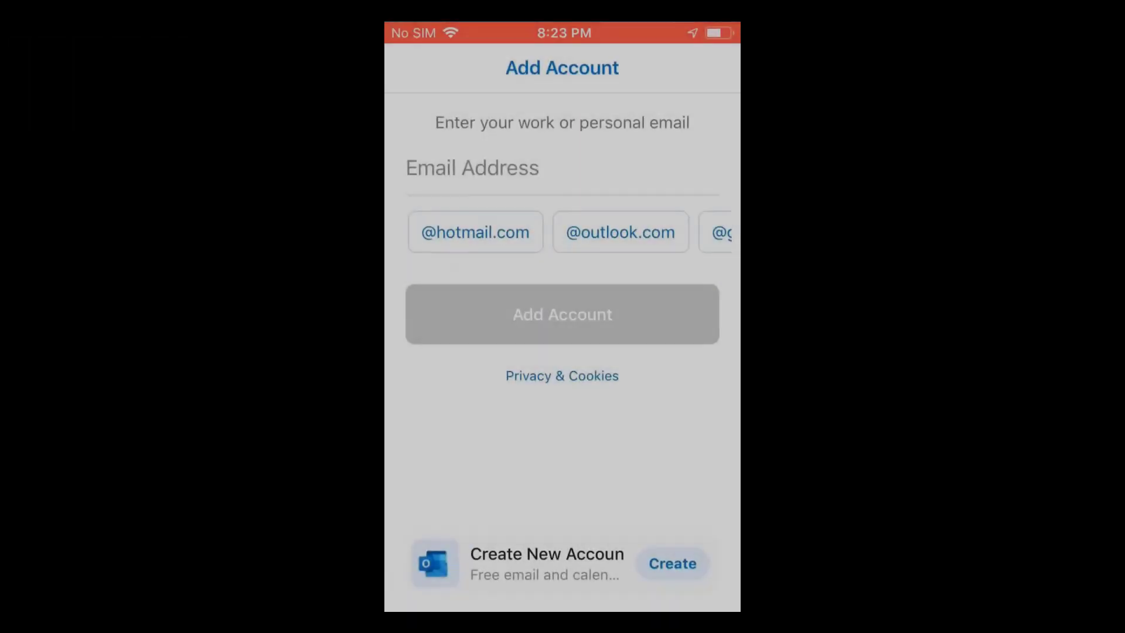
- Add the work account in iPhone Outlook with its email address and password
click(472, 168)
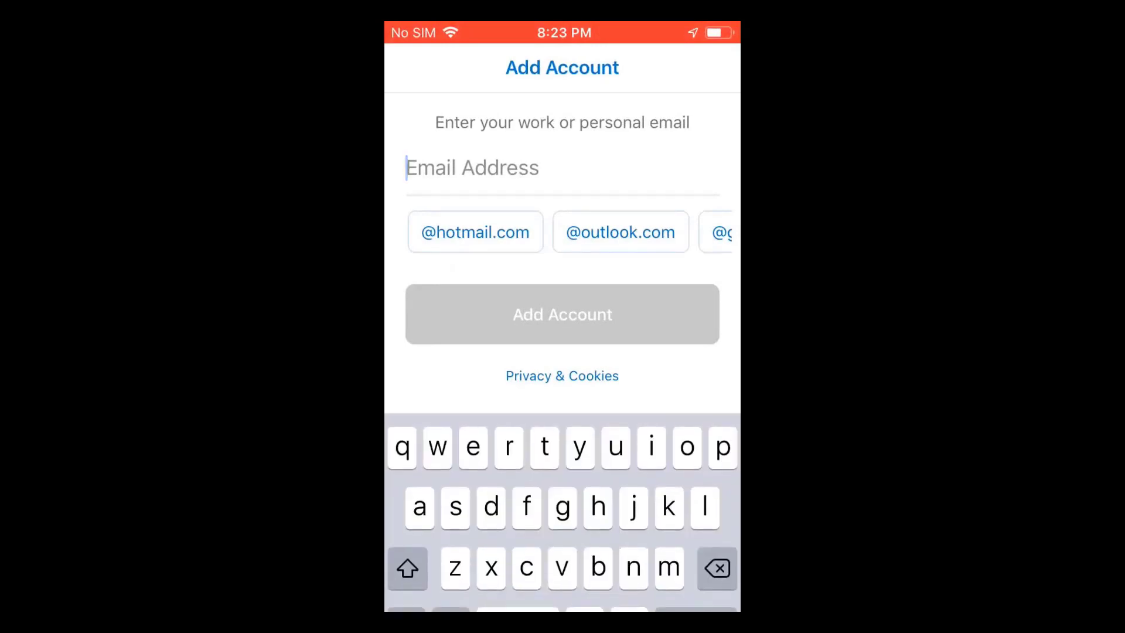
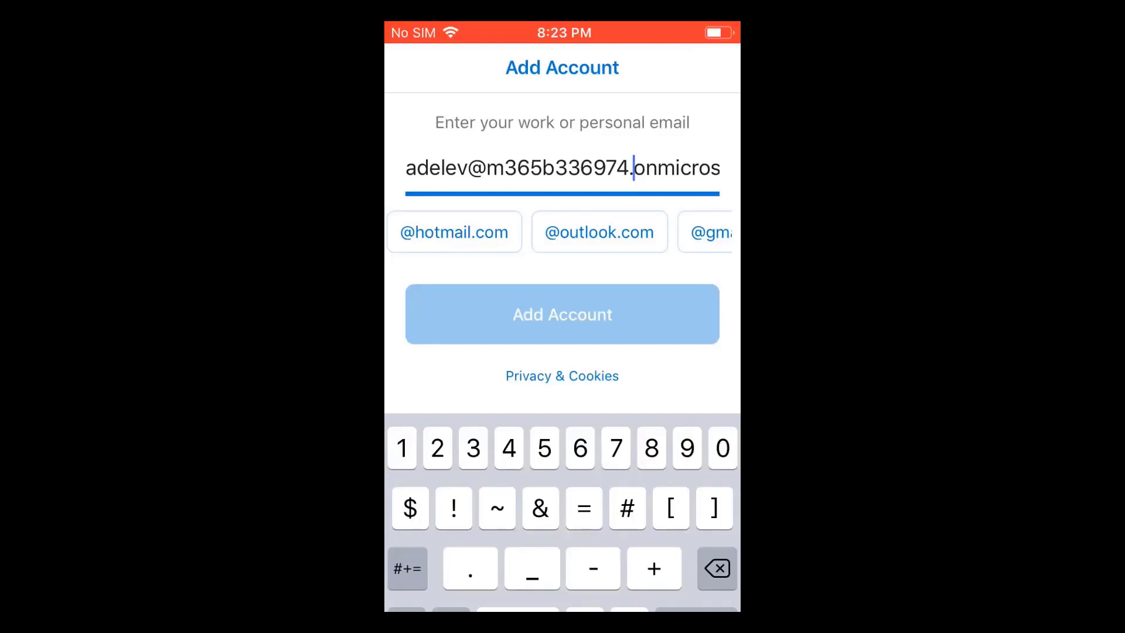
click(562, 314)
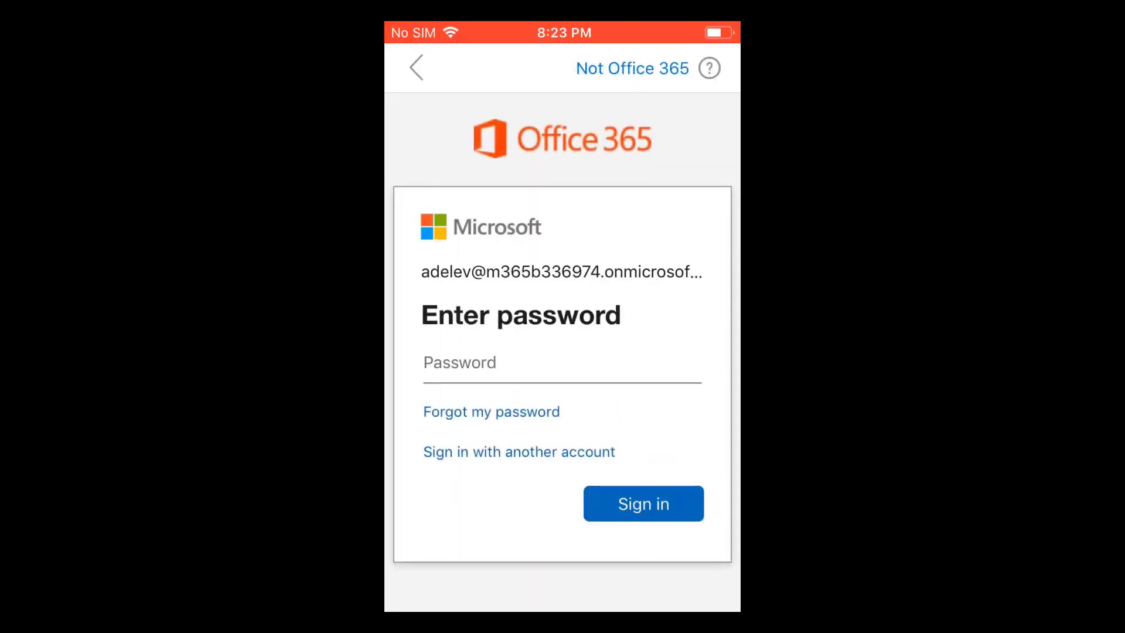
click(460, 363)
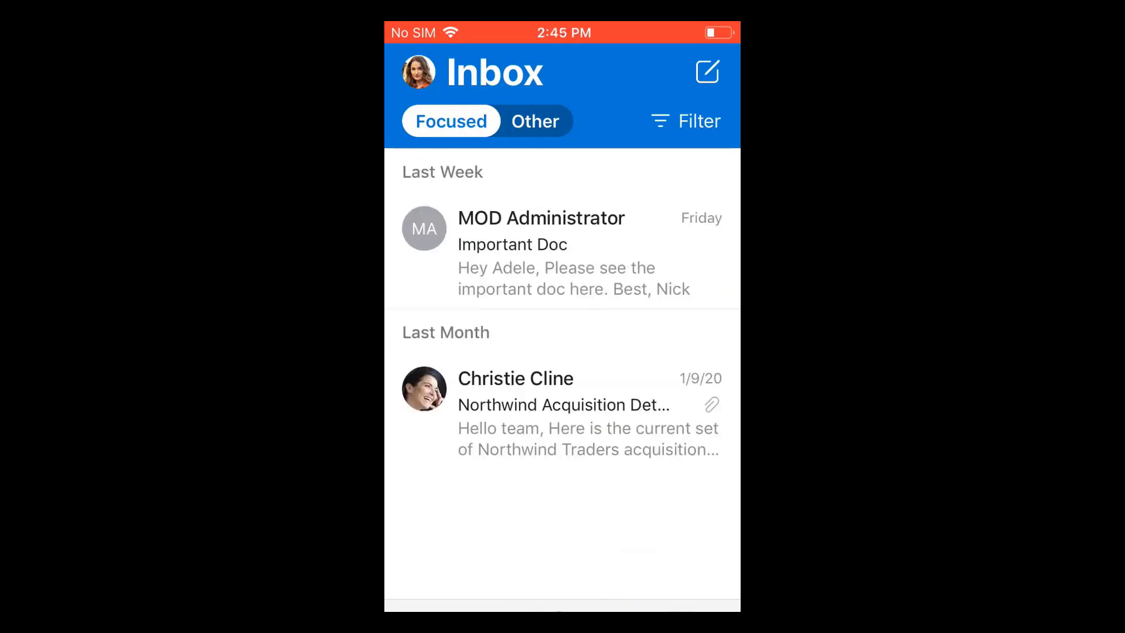
- Open the Important Doc email and copy the sentence 'Please see the important doc here.'
click(562, 252)
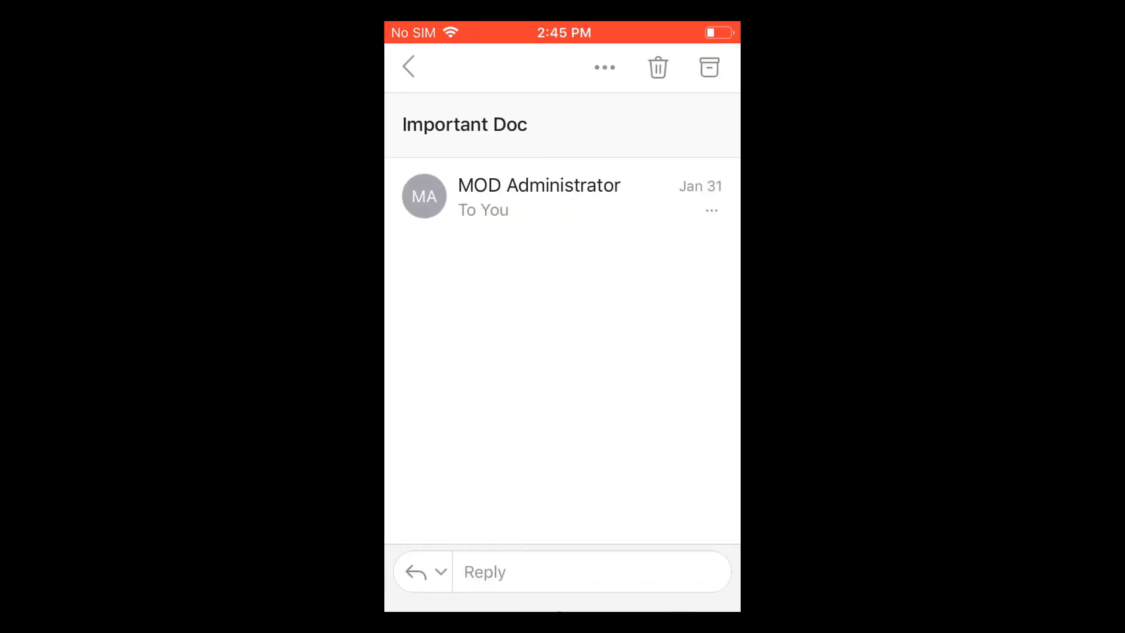
scroll(563, 305, down, 2)
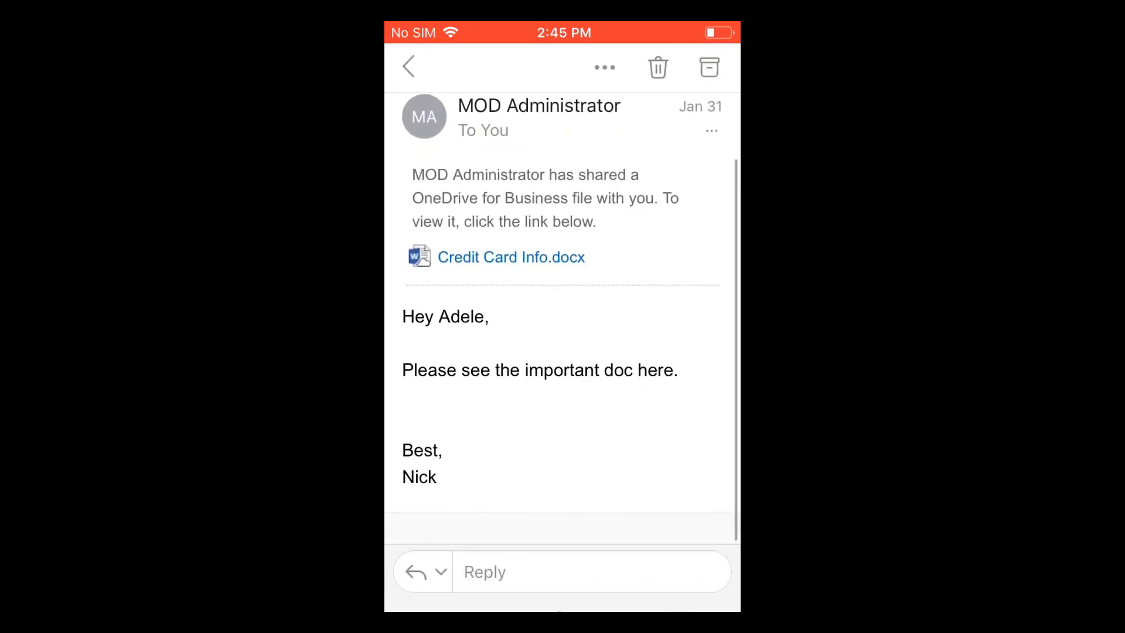
double_click(657, 391)
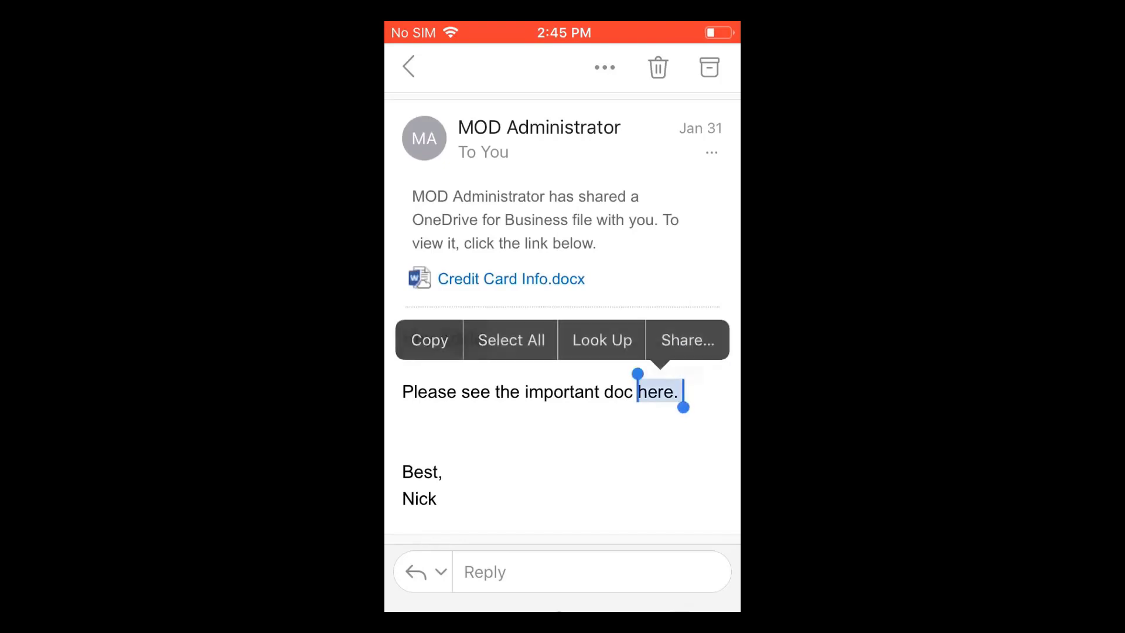
drag(638, 381, 403, 380)
click(430, 339)
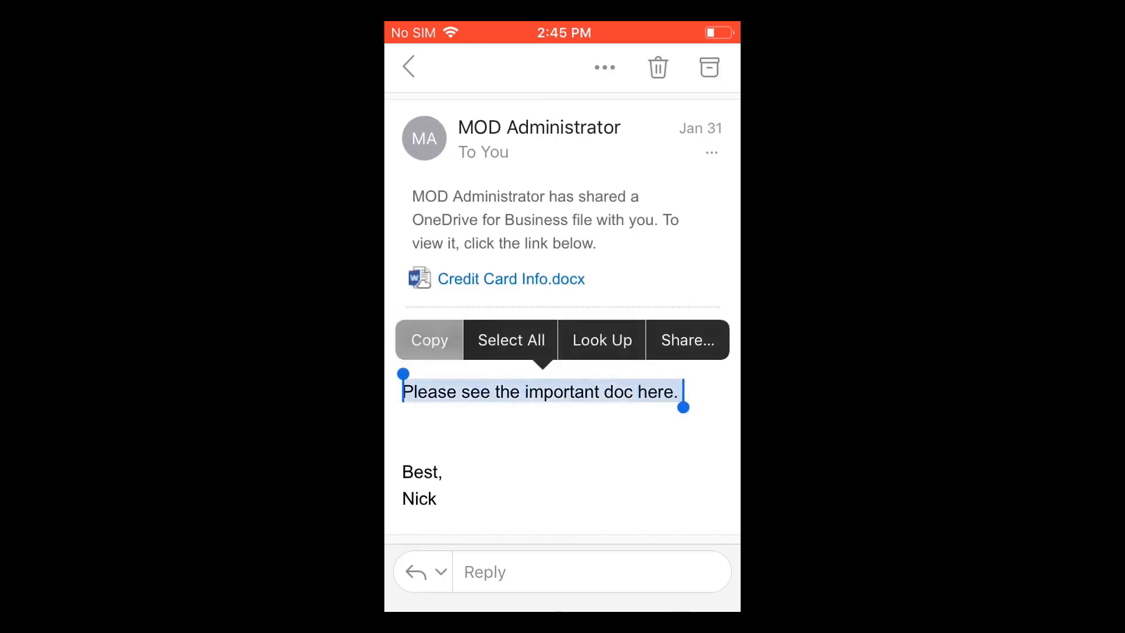
- In Apple Notes, open the Credit Card Info.docx note from the Notes folder
key(super)
scroll(562, 316, left, 3)
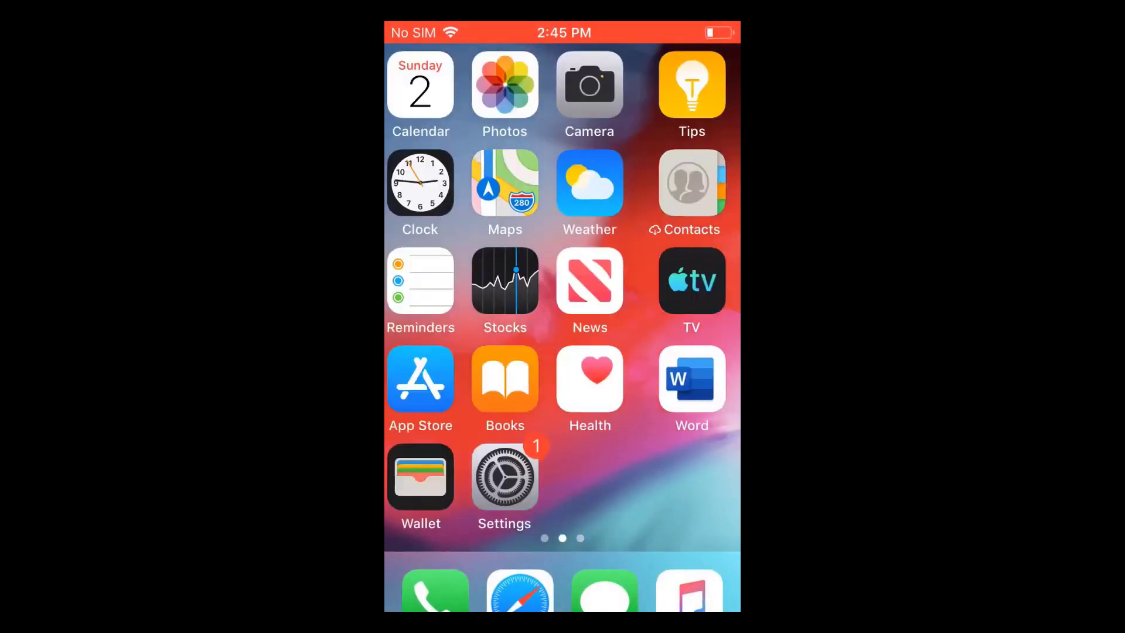
scroll(563, 316, left, 3)
click(420, 282)
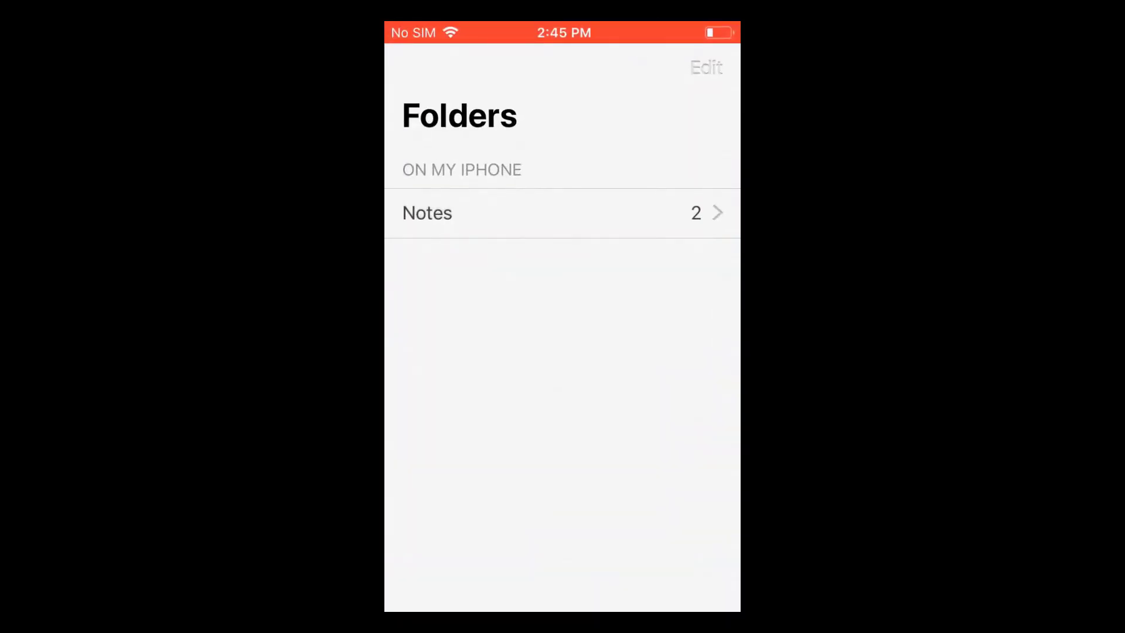
click(427, 212)
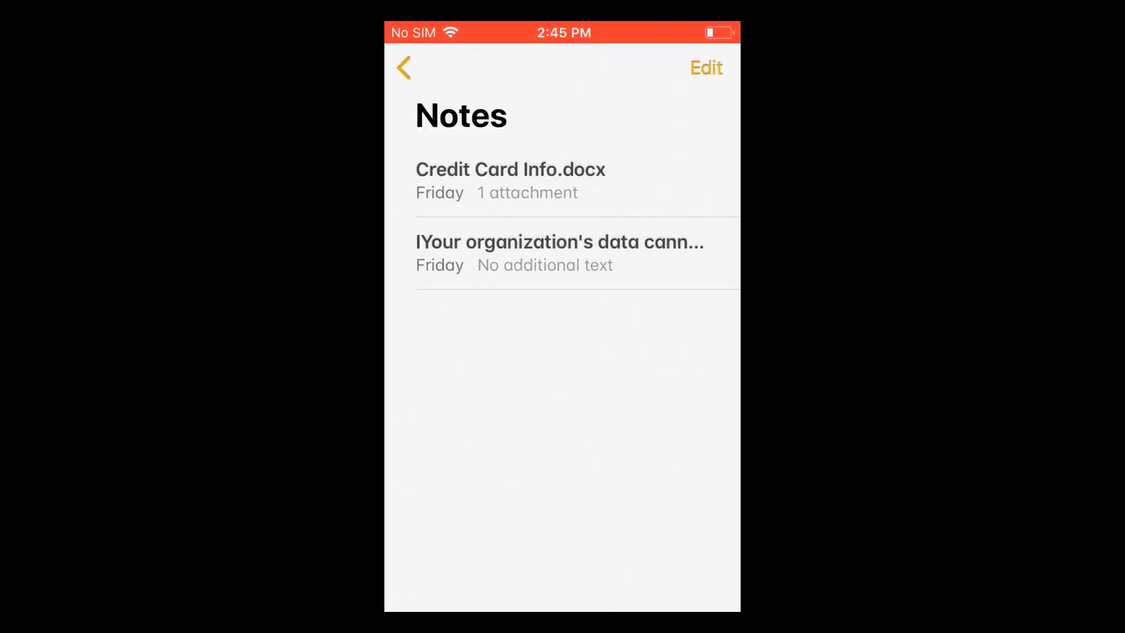
click(510, 180)
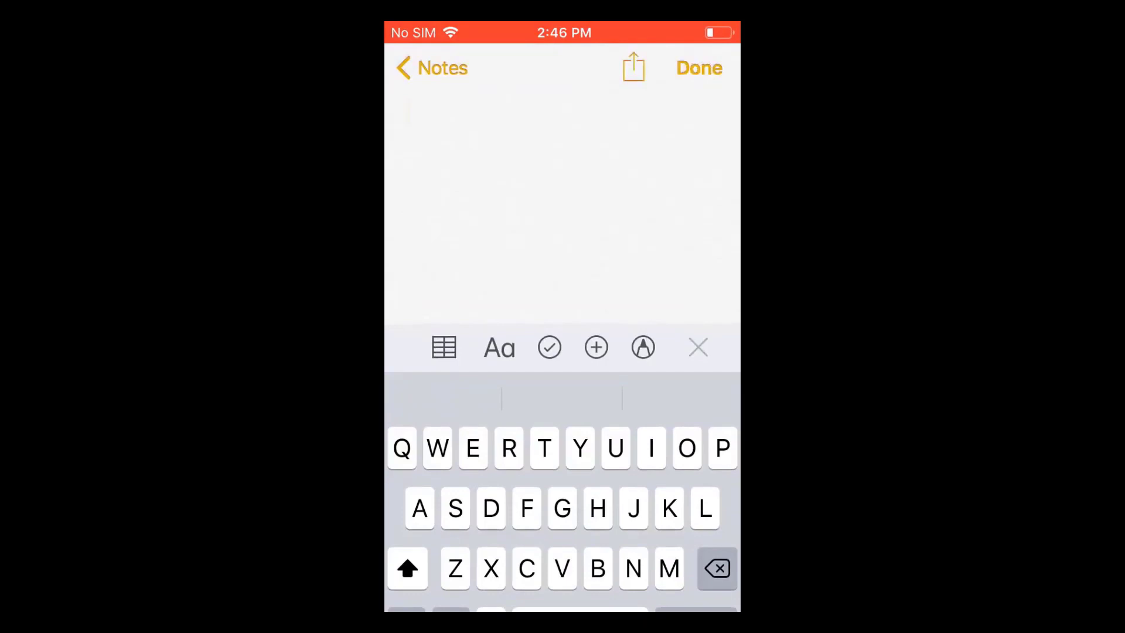
- Try pasting the copied email text into the note, get blocked, and return to Outlook
click(408, 112)
click(434, 160)
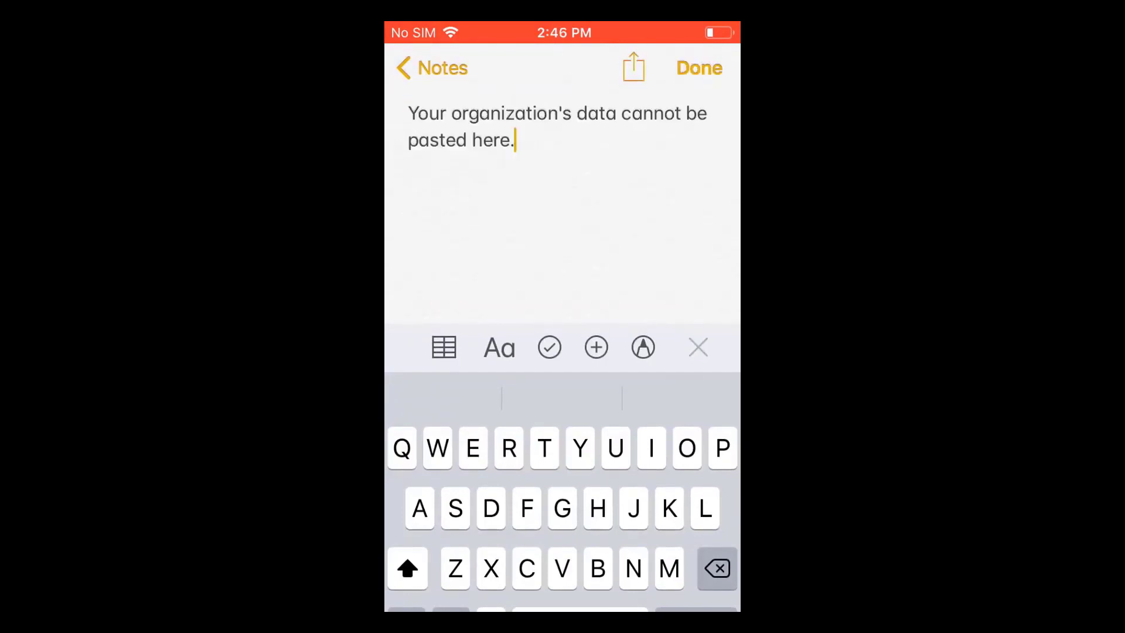
click(698, 67)
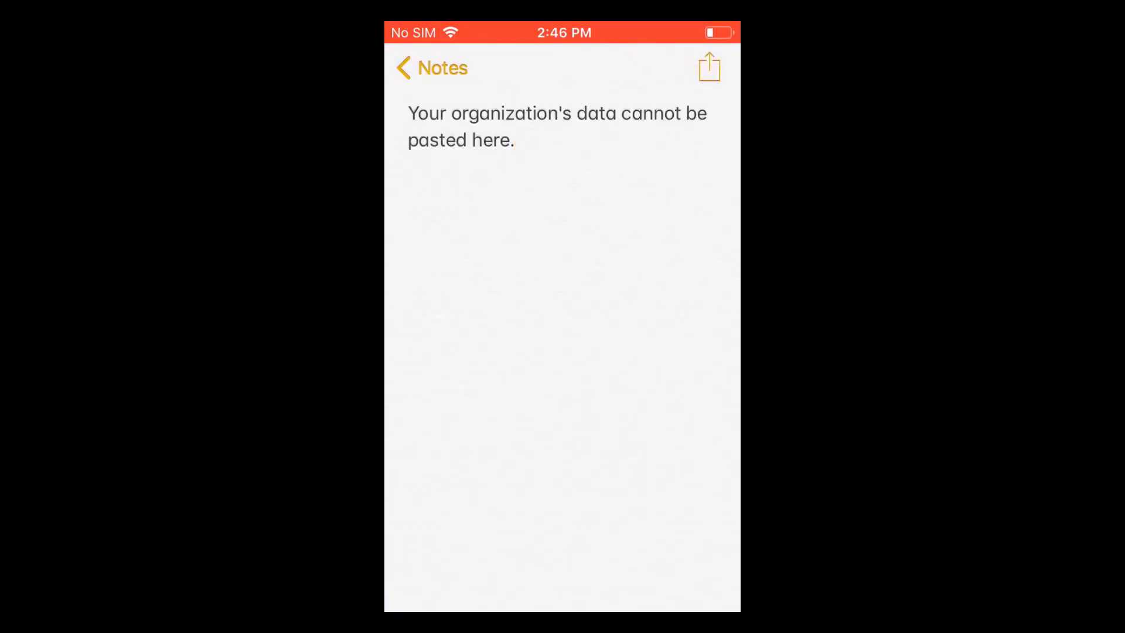
click(431, 67)
key(super)
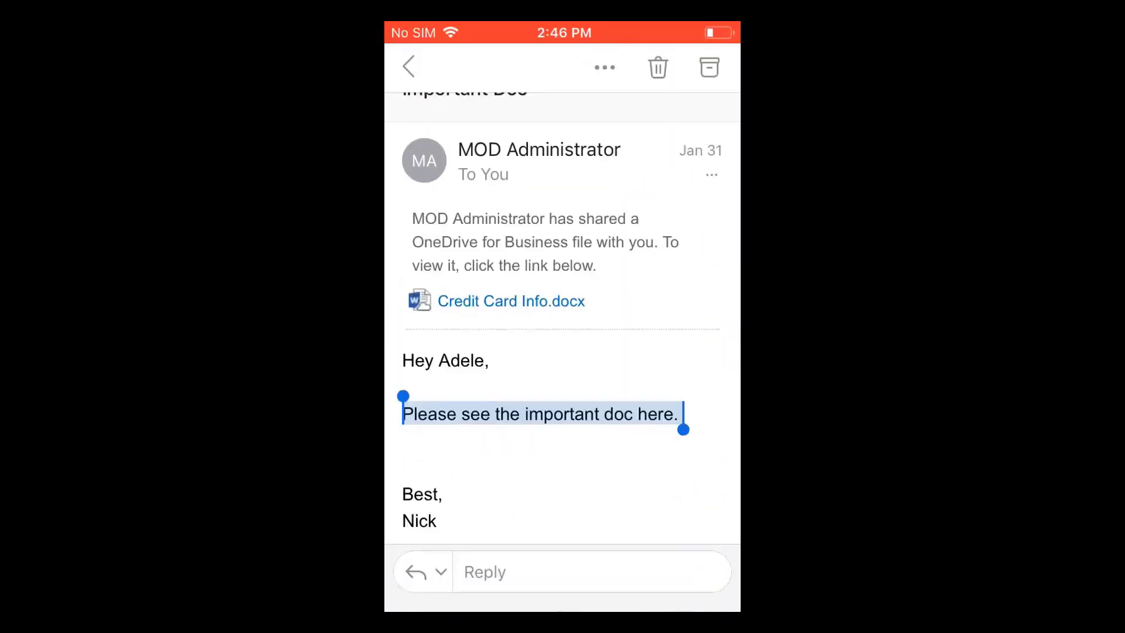
- Open the Credit Card Info.docx email attachment in Microsoft Word
click(511, 301)
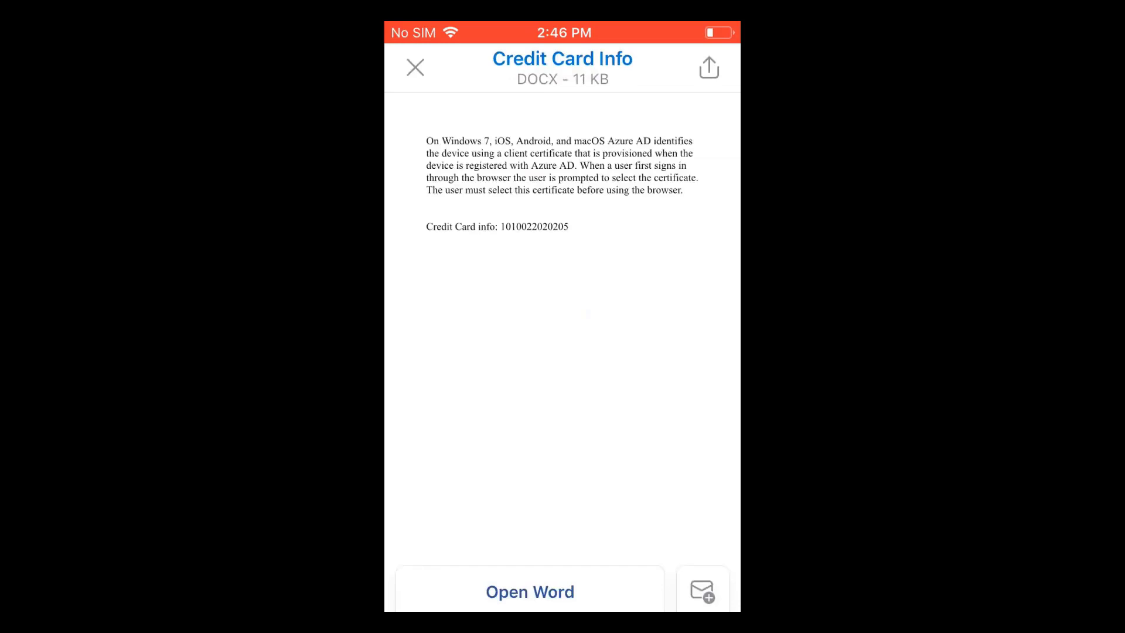
click(529, 591)
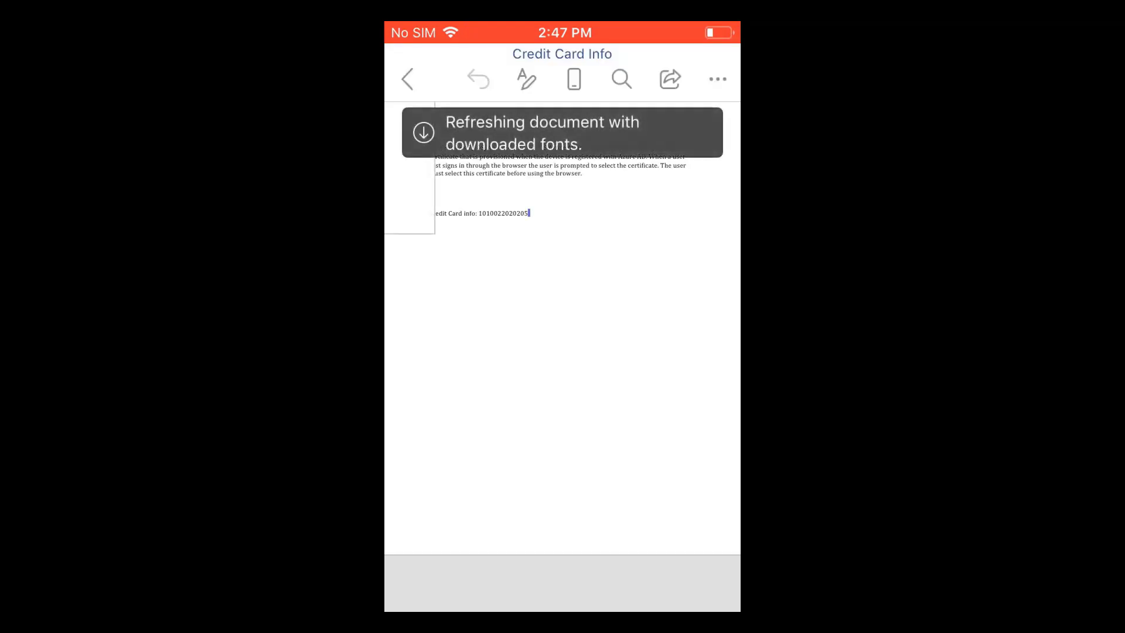
- Try saving a copy of Credit Card Info to the Files App and dismiss the administrator's block
text(if)
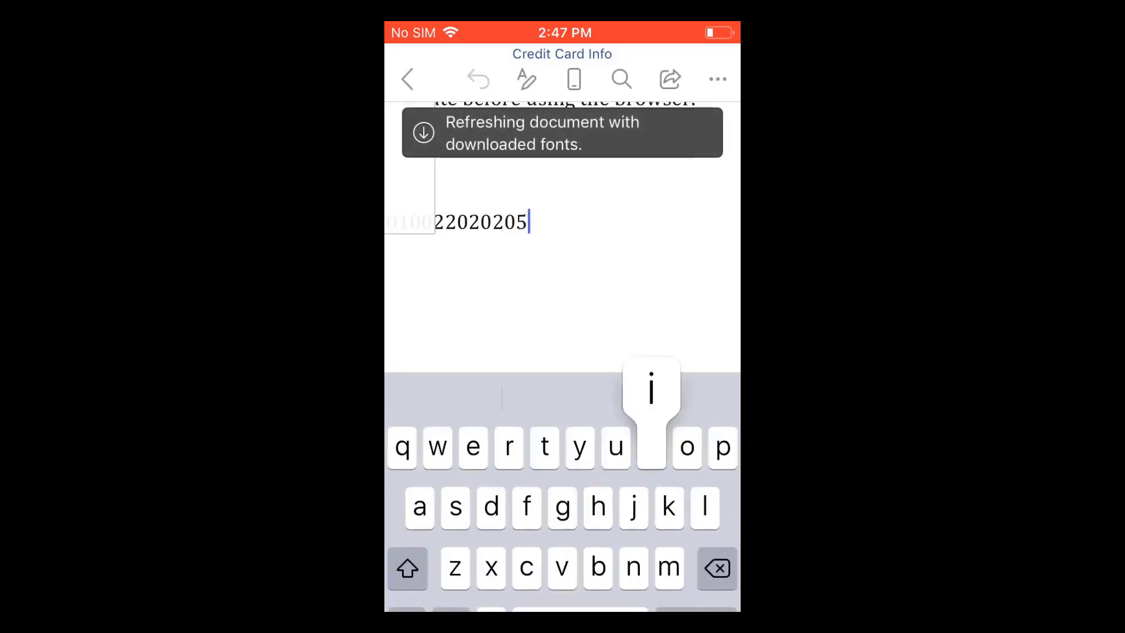
click(718, 78)
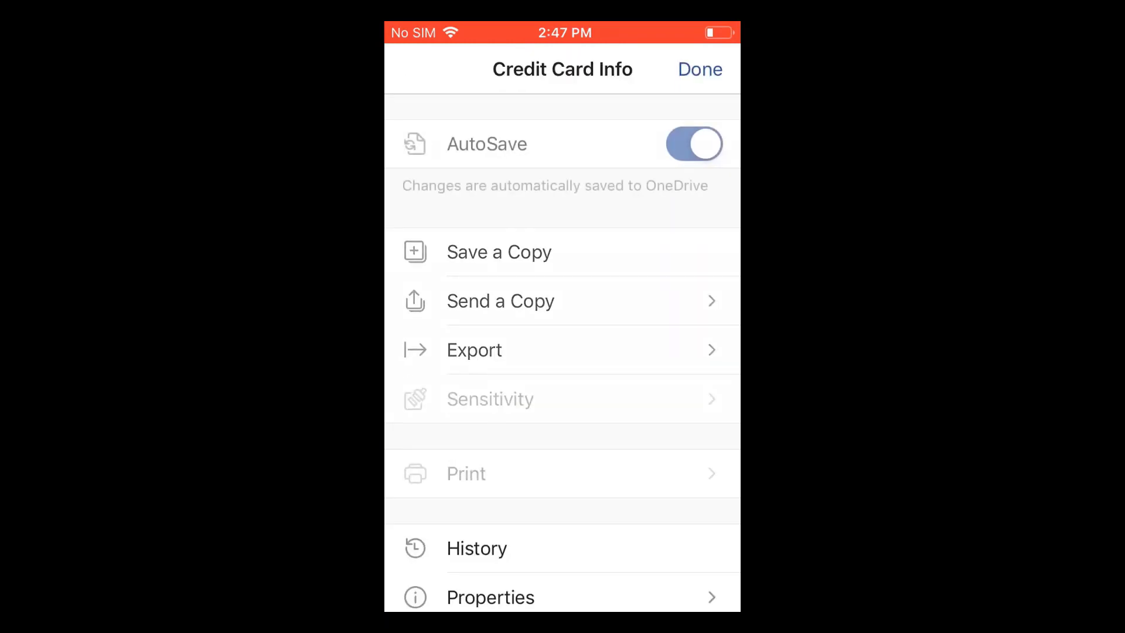
click(499, 250)
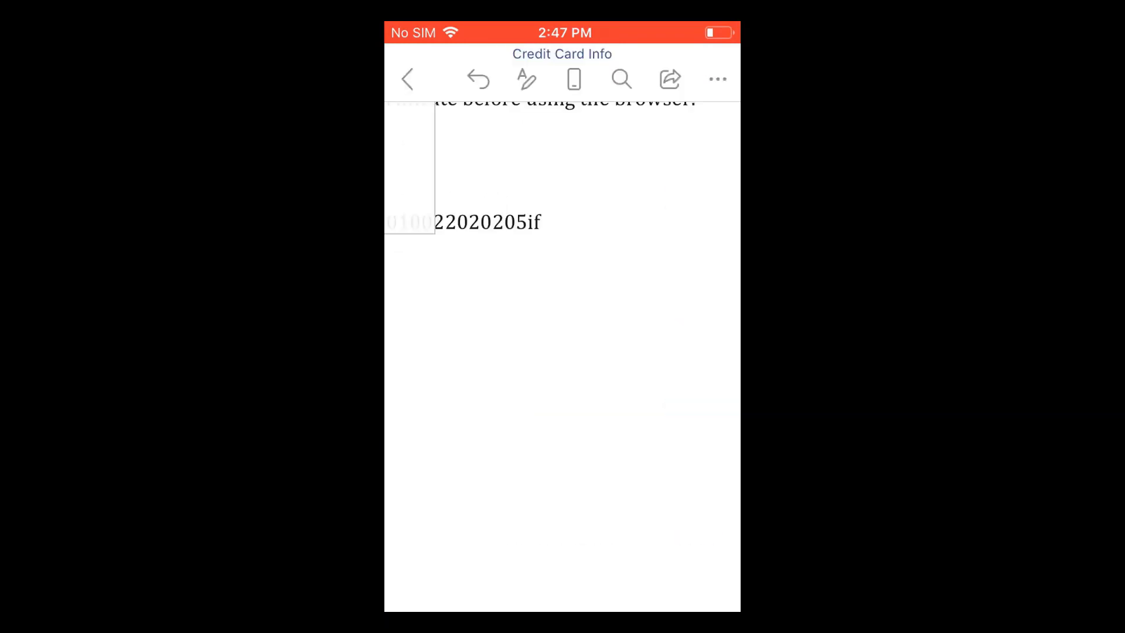
click(553, 116)
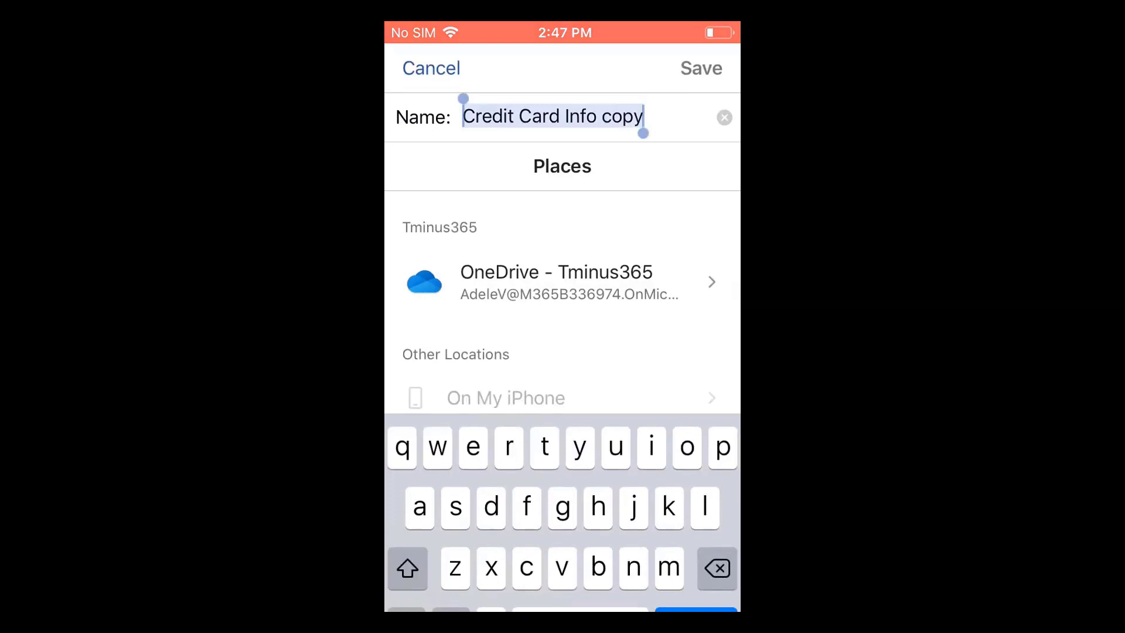
scroll(562, 305, down, 3)
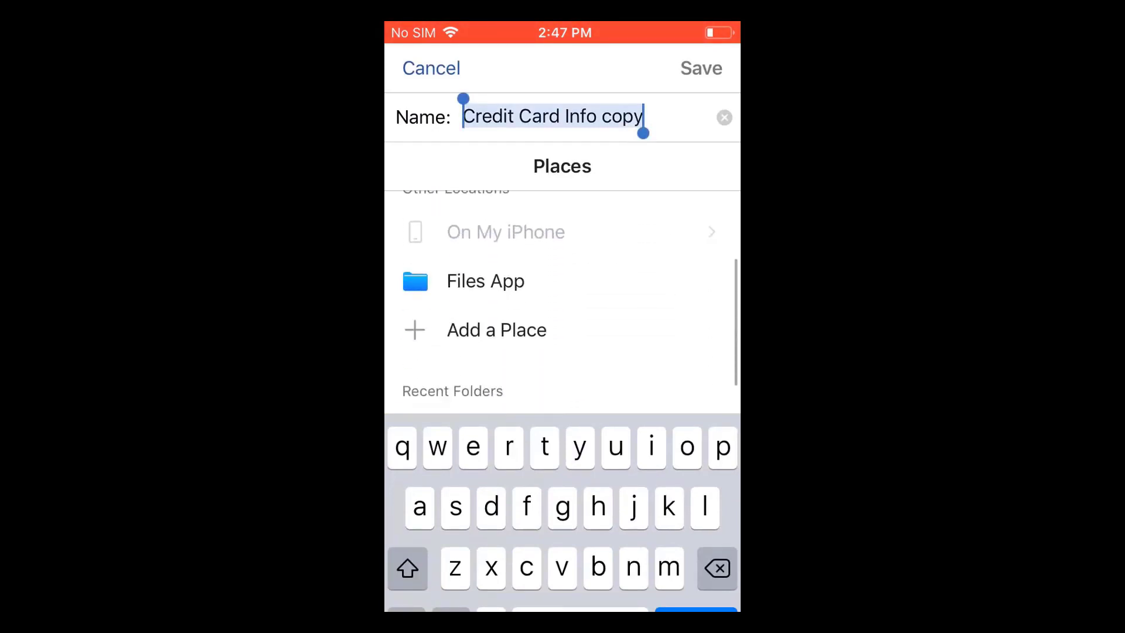
scroll(562, 281, down, 2)
scroll(562, 281, up, 3)
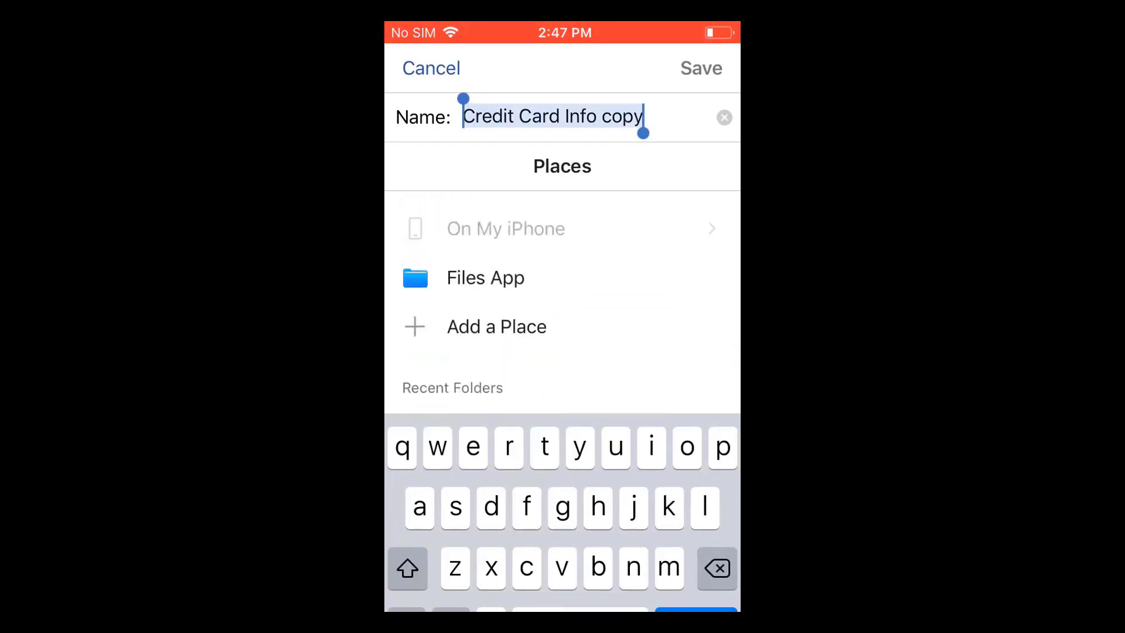
scroll(562, 297, up, 2)
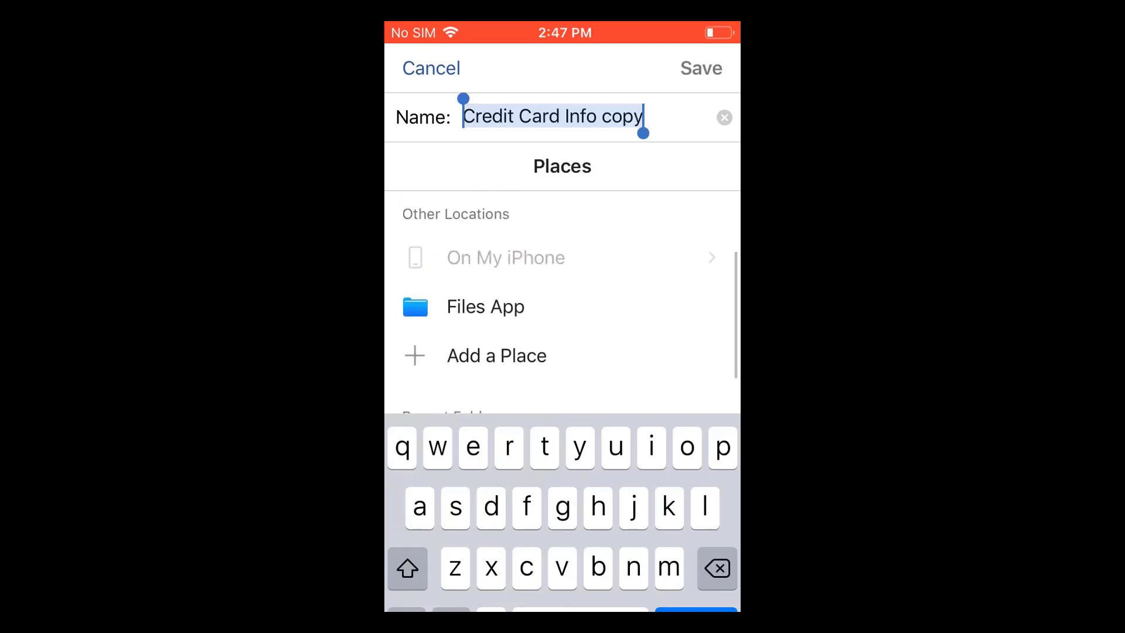
scroll(563, 302, down, 2)
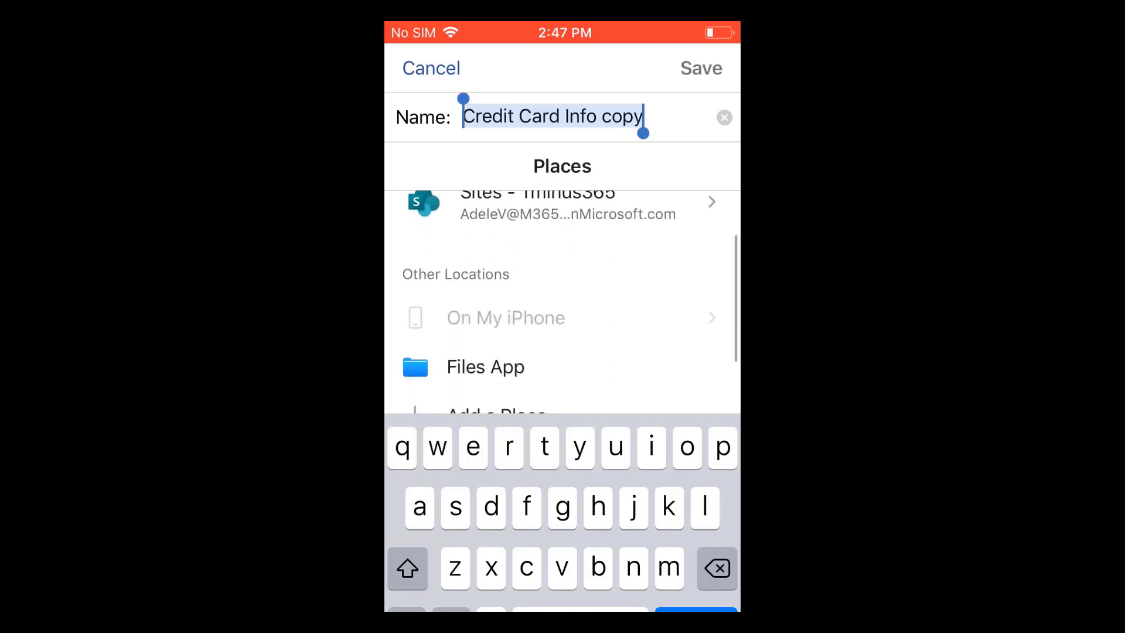
click(469, 294)
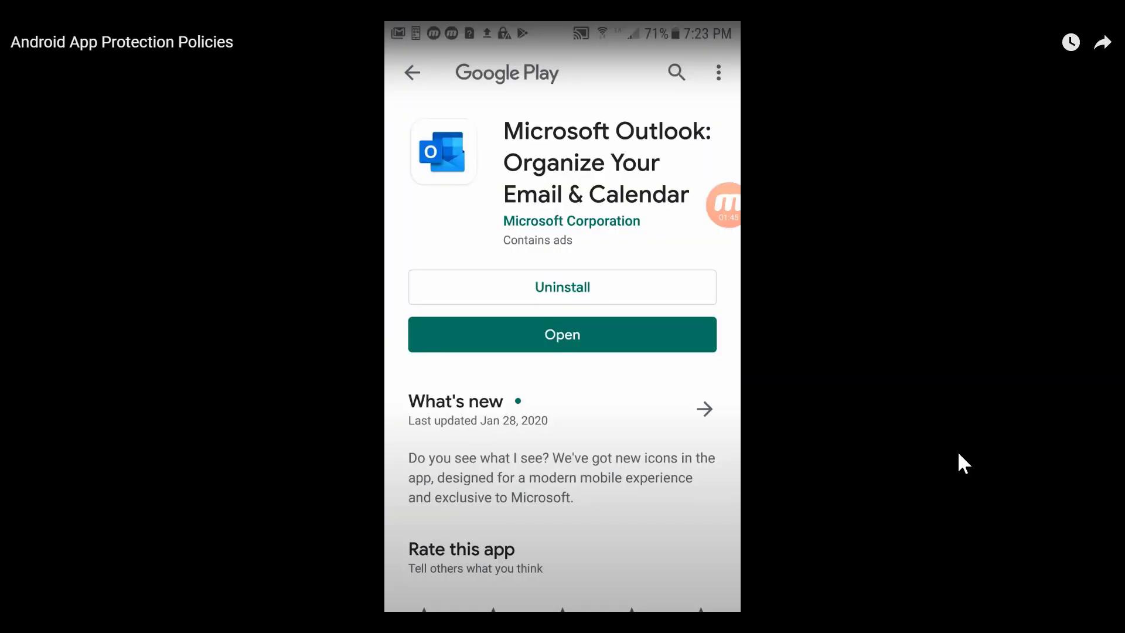
click(562, 334)
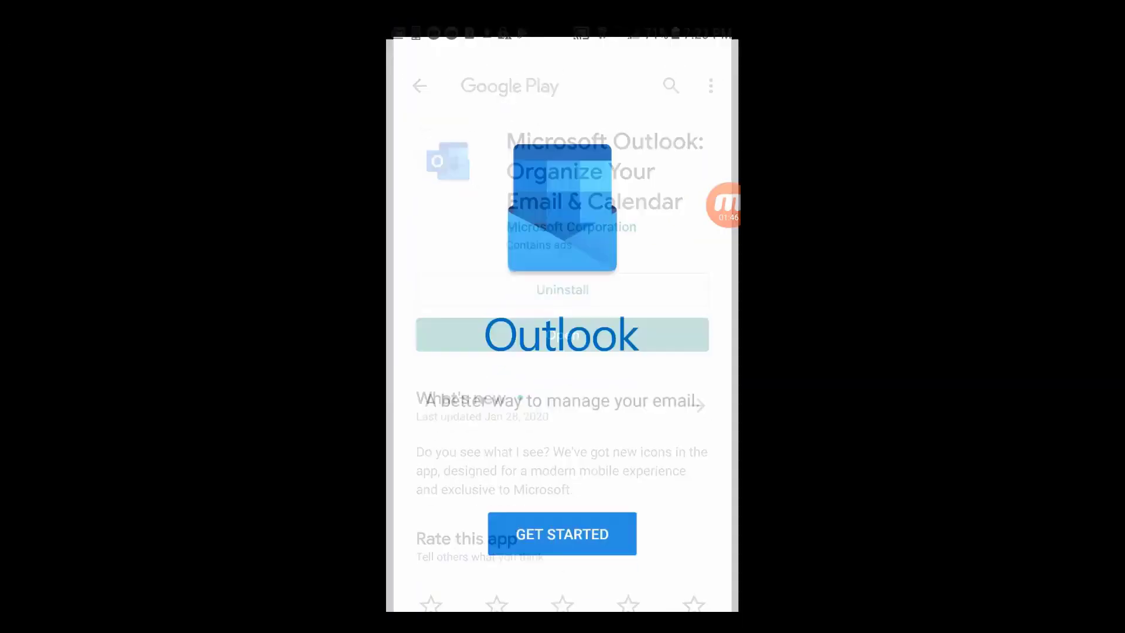
- Start Outlook setup with Get Started, then relaunch Outlook from the Android home screen
click(563, 521)
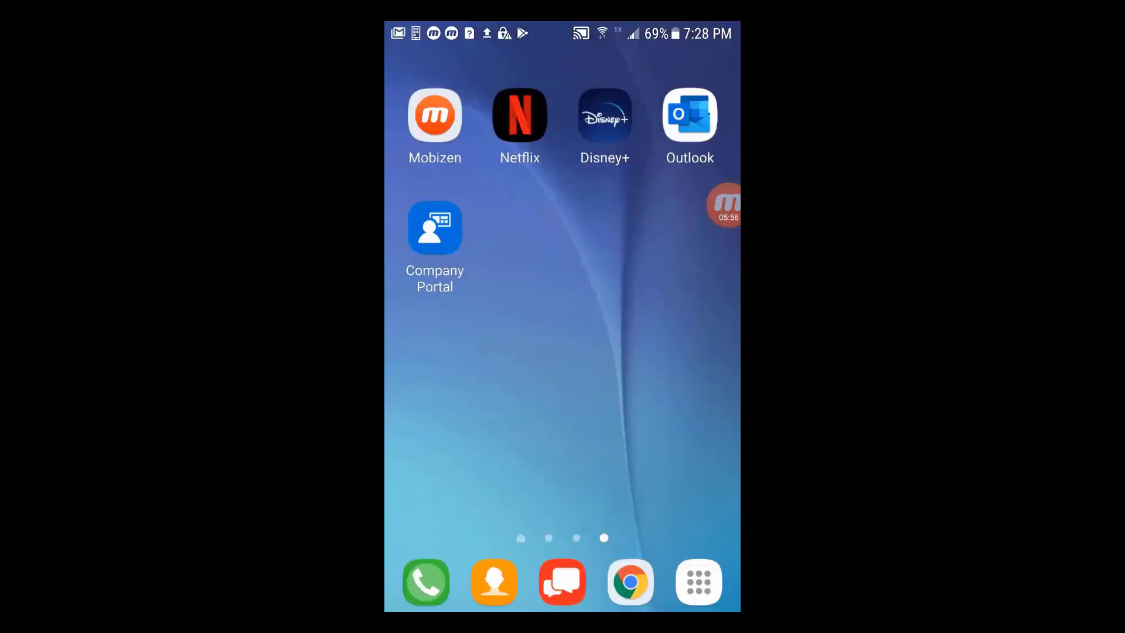
click(690, 114)
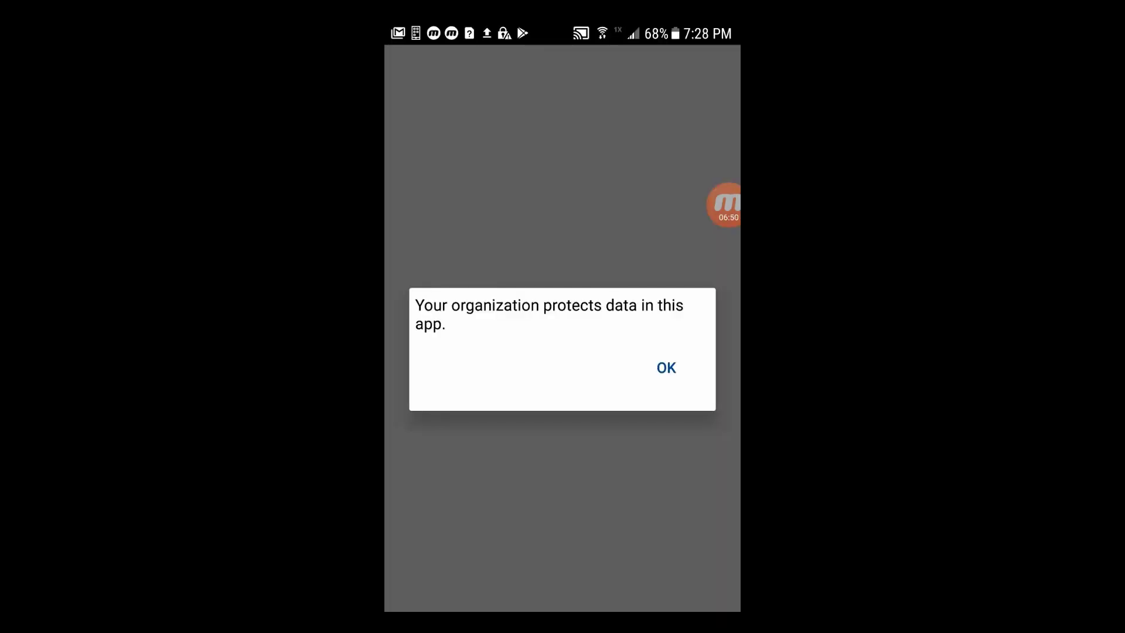
- Acknowledge the organization's data protection notice, then set and confirm a 4-digit Outlook app PIN
click(666, 367)
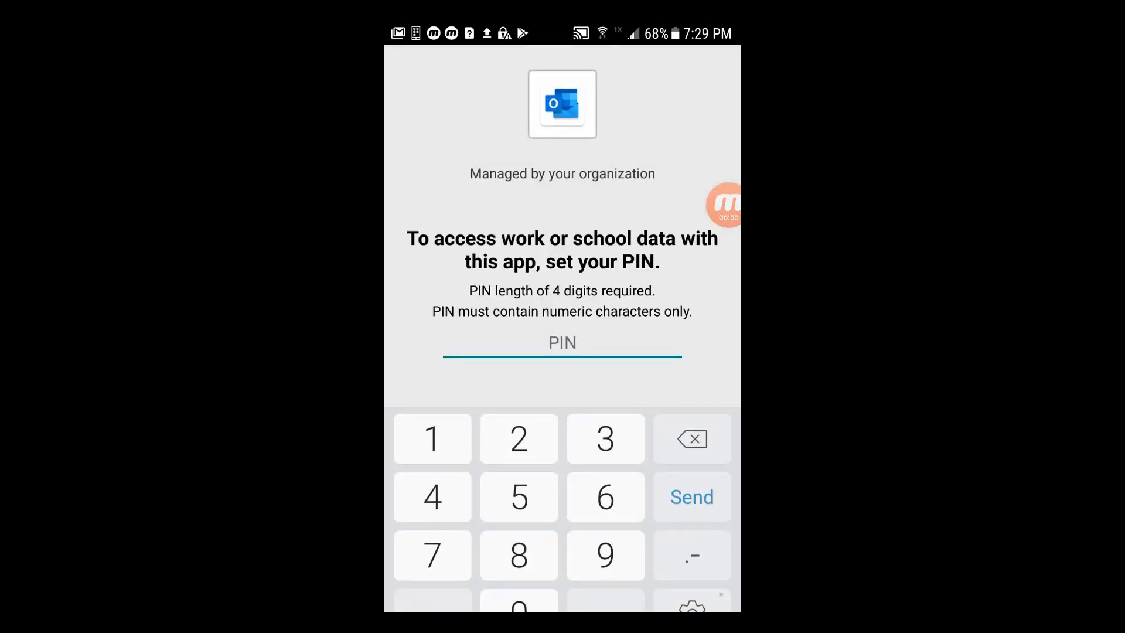
key(Return)
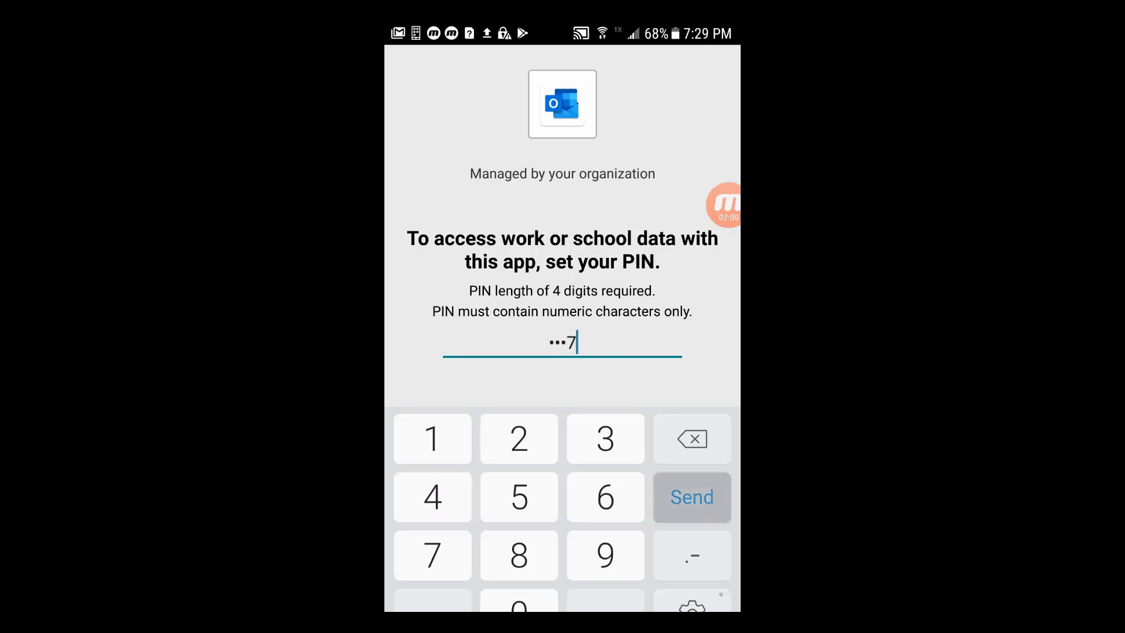
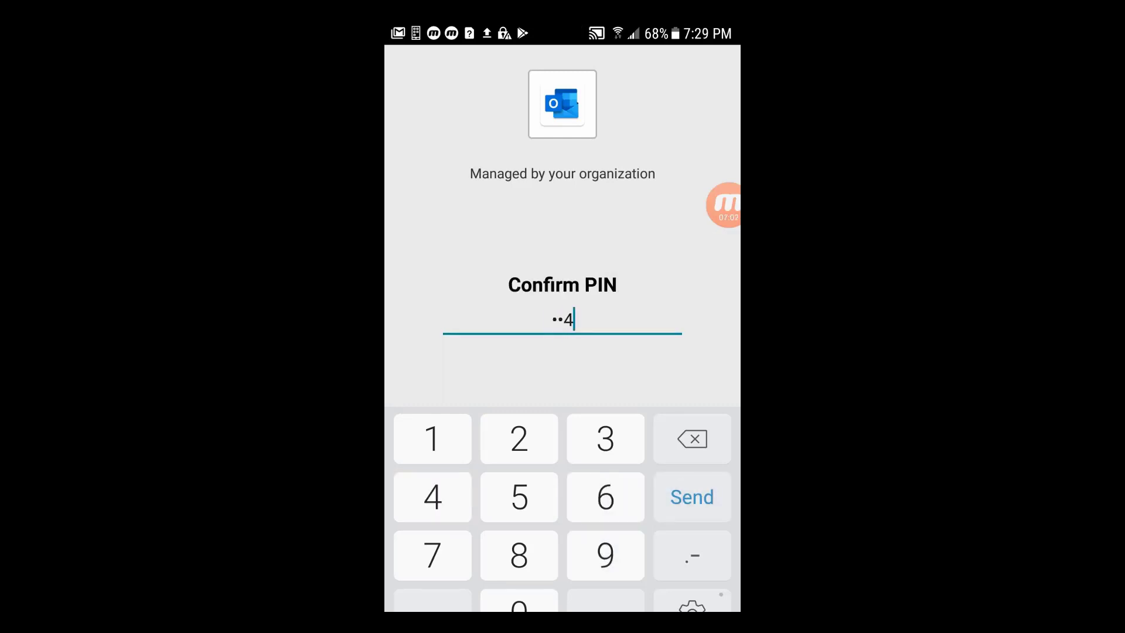
key(Return)
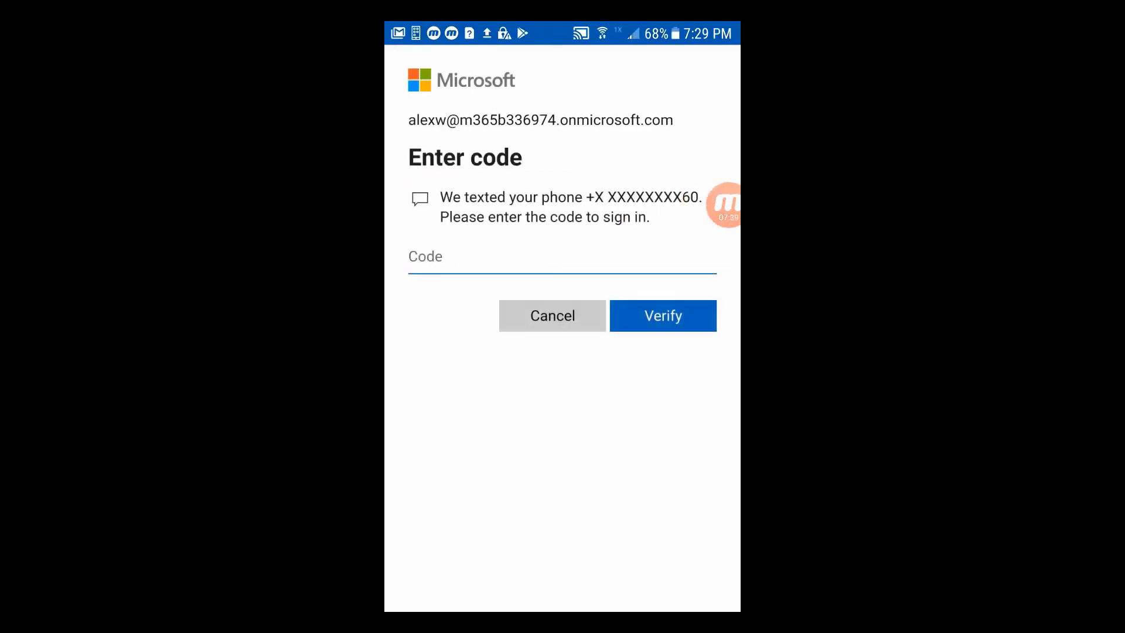
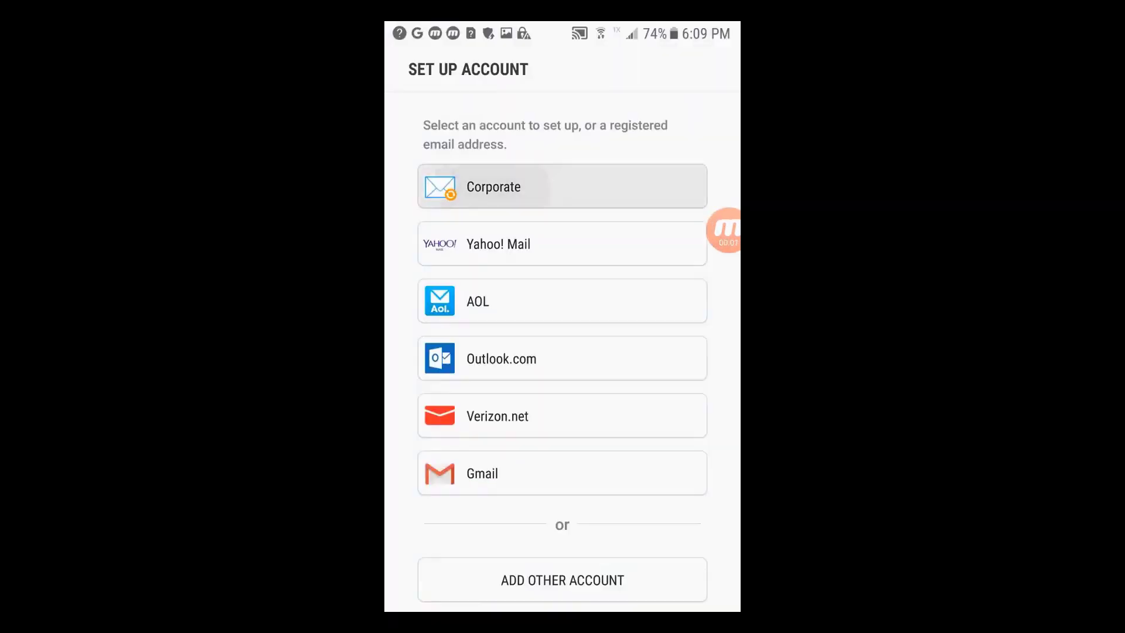
- Enter the work account's email and password in Samsung Email and sign in
click(563, 186)
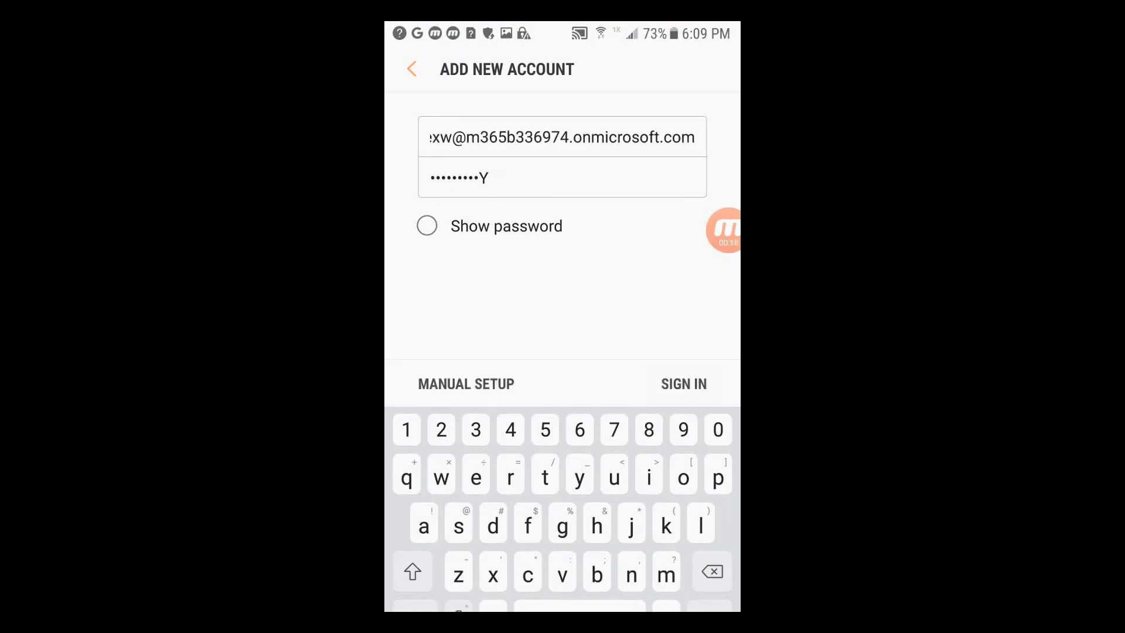
key(Return)
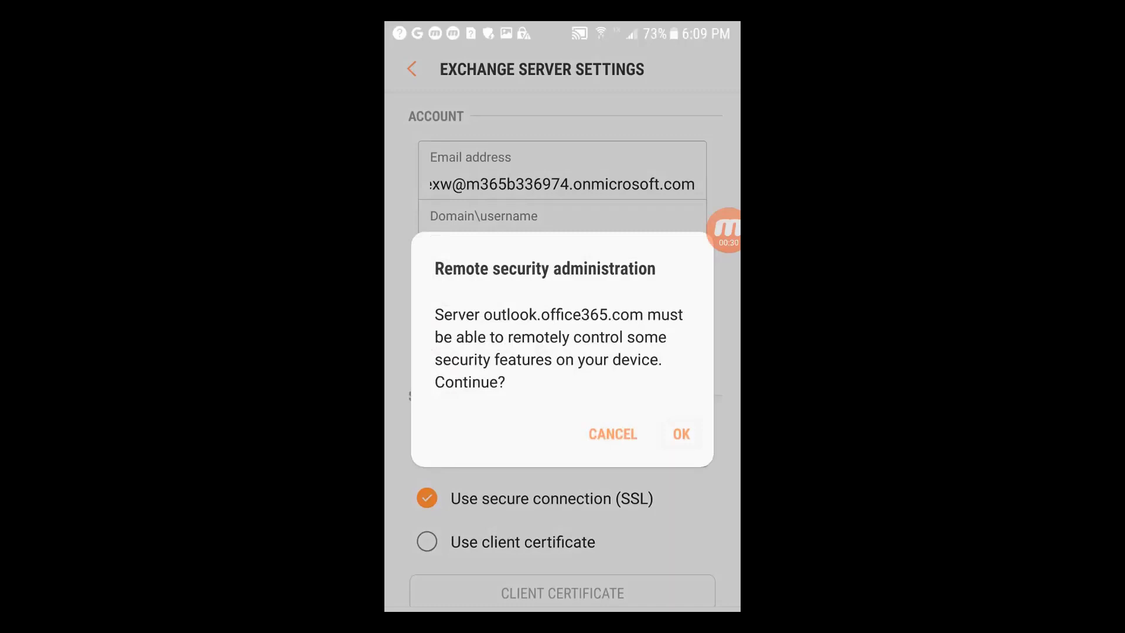
- Allow remote security administration and finish setup with the default account name
click(680, 434)
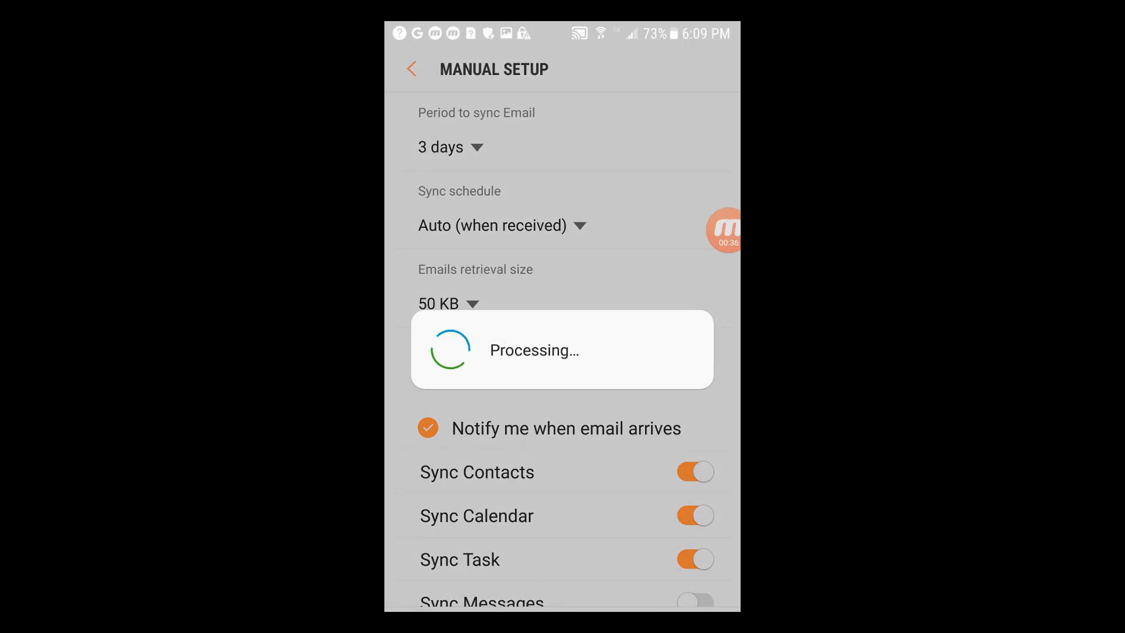
scroll(563, 351, down, 2)
scroll(562, 351, up, 1)
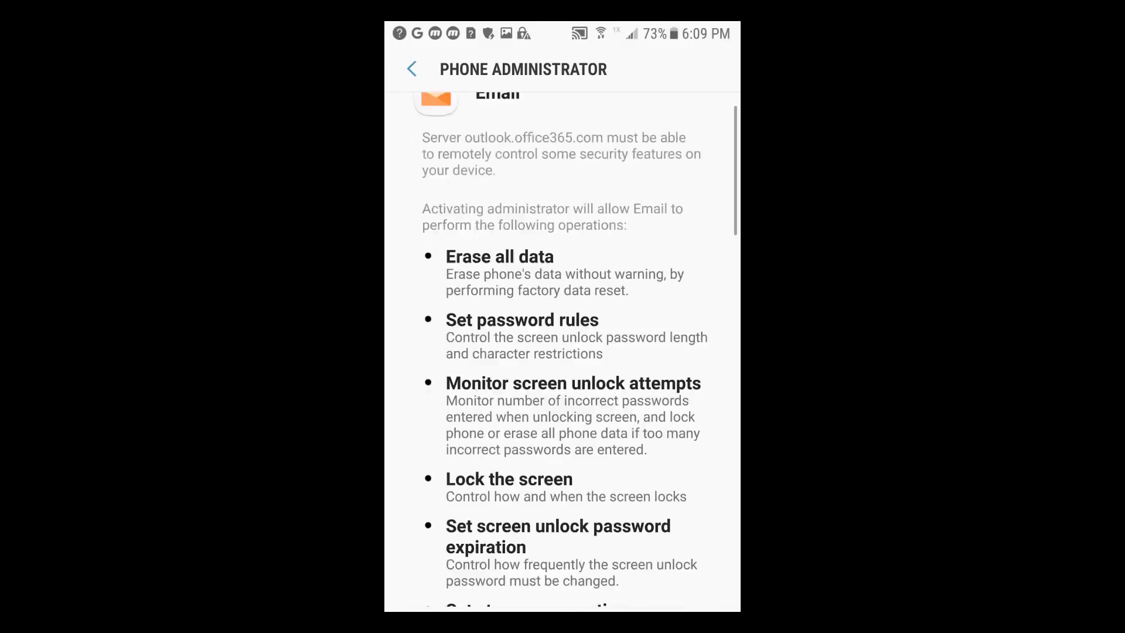
scroll(562, 351, up, 1)
scroll(562, 351, down, 10)
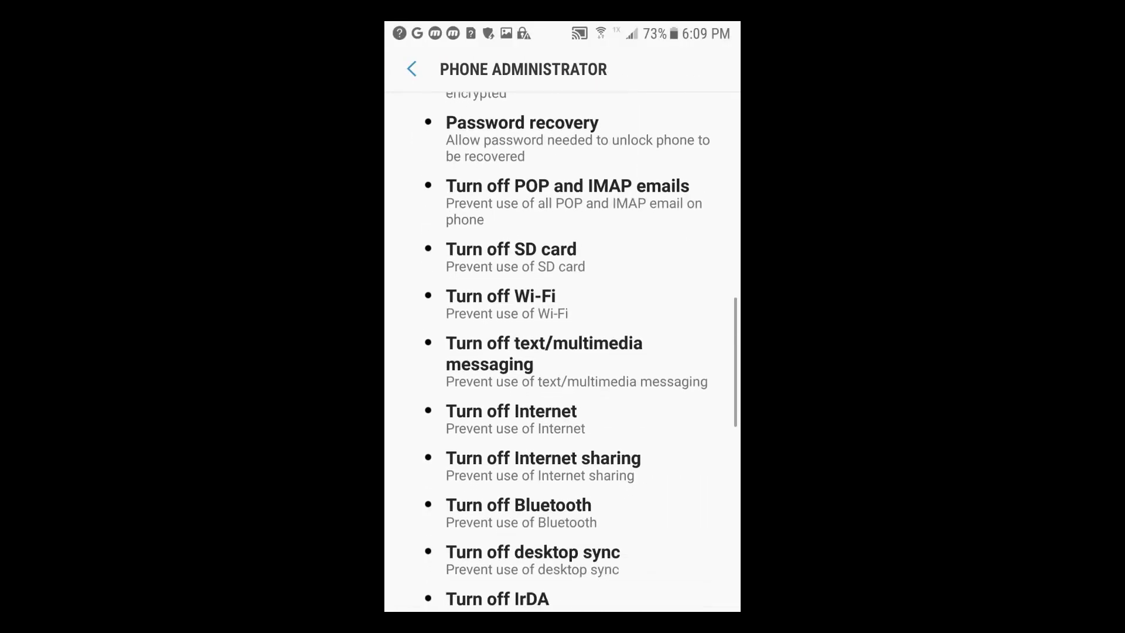
scroll(562, 351, down, 10)
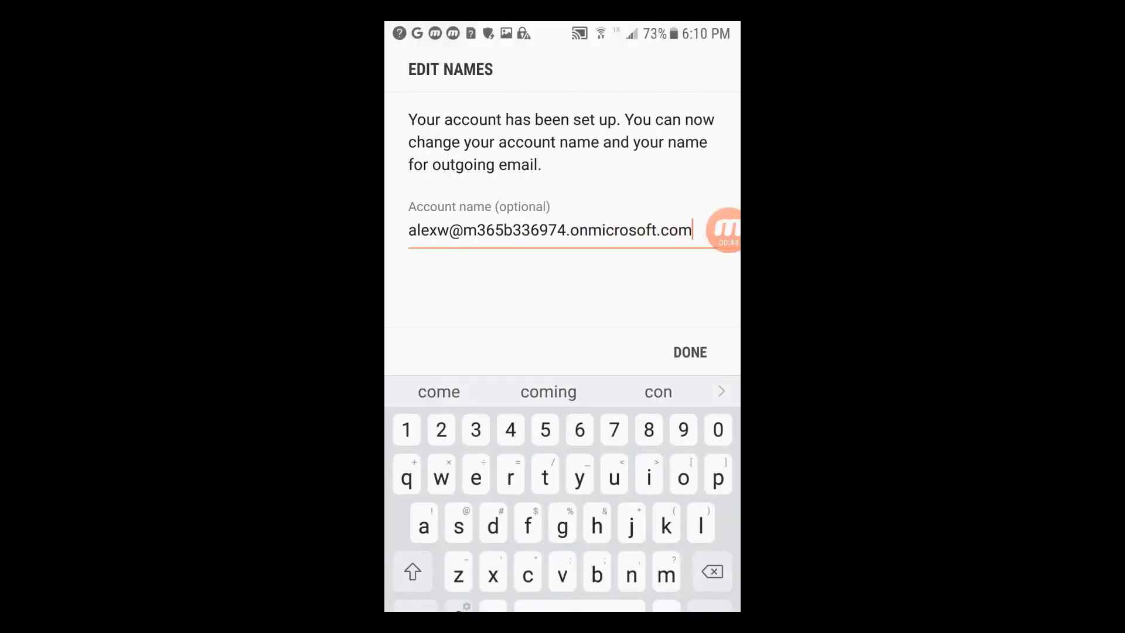
click(690, 352)
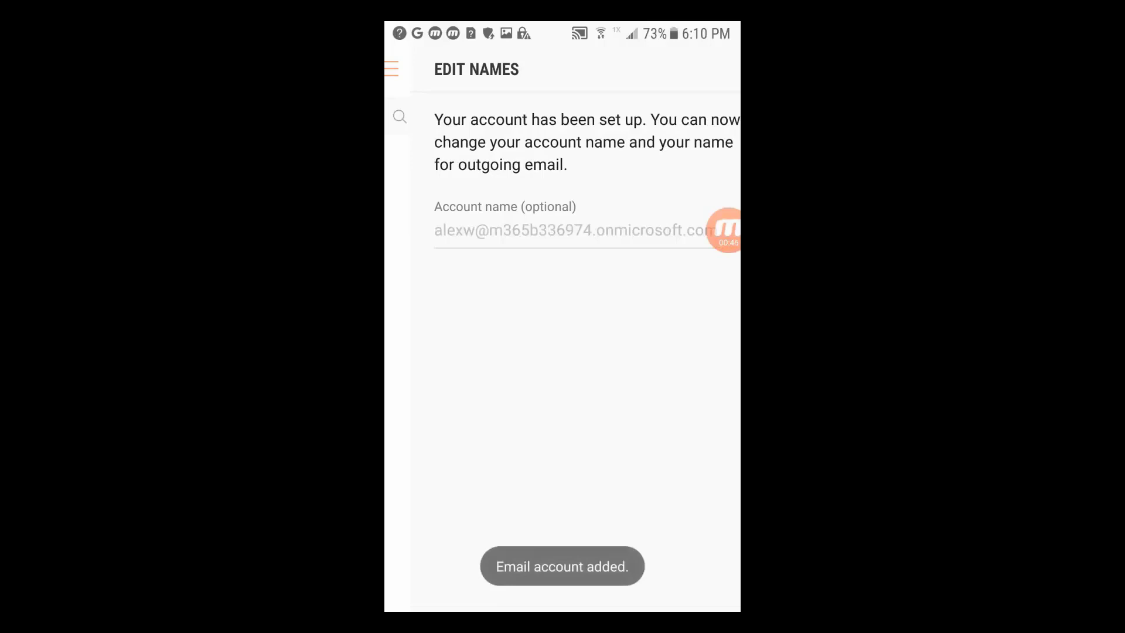